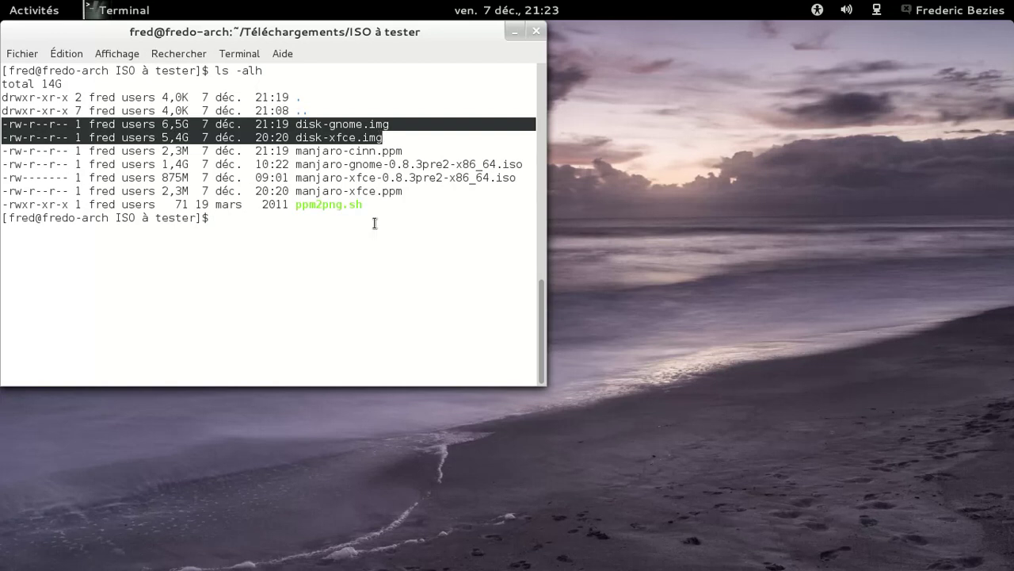
Step: Run "kvm64 -hda disk-xfce.img -cdrom manjaro-xfce-0.8.3pre2-x86_64.iso -no-frame --boot order=cd &" and boot the virtual machine's default entry
type("clear")
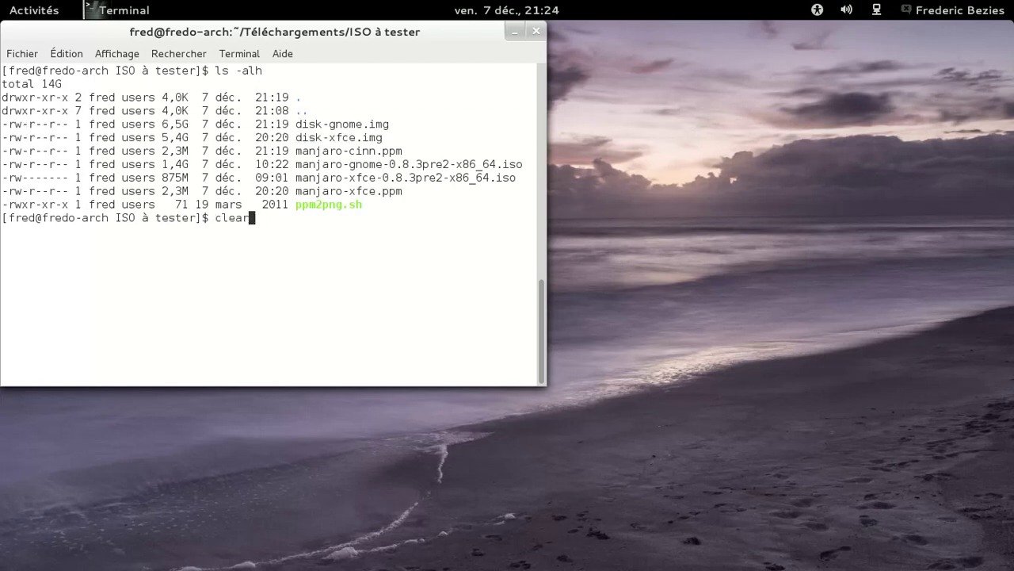
key("Up")
key("Up")
key("Up")
key("Up")
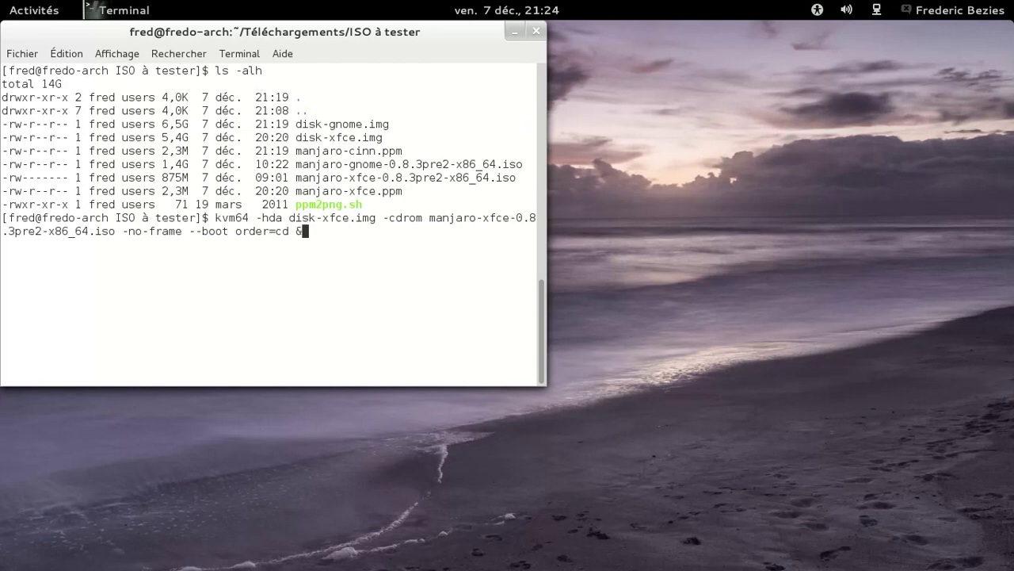
key("Return")
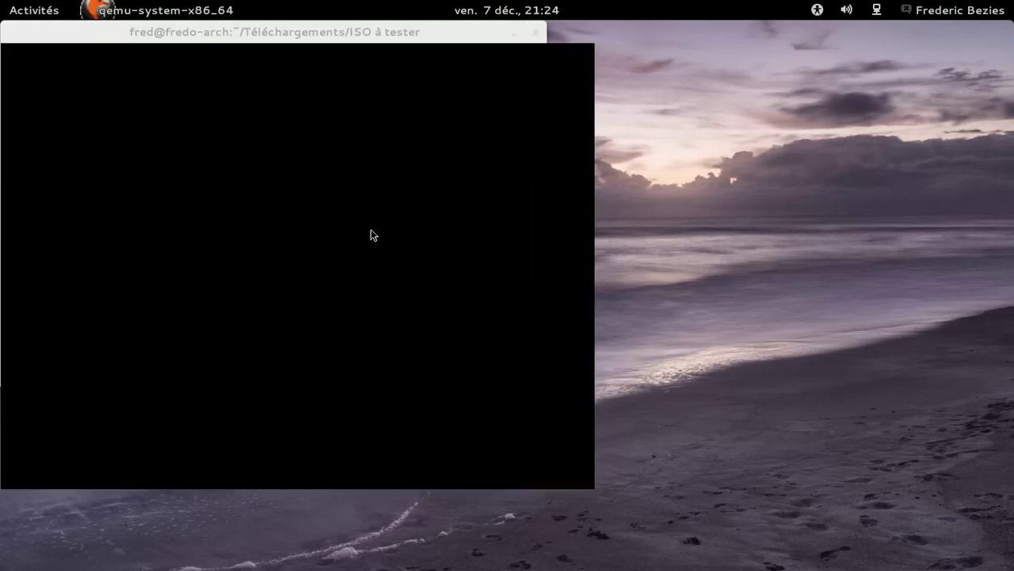
key("Return")
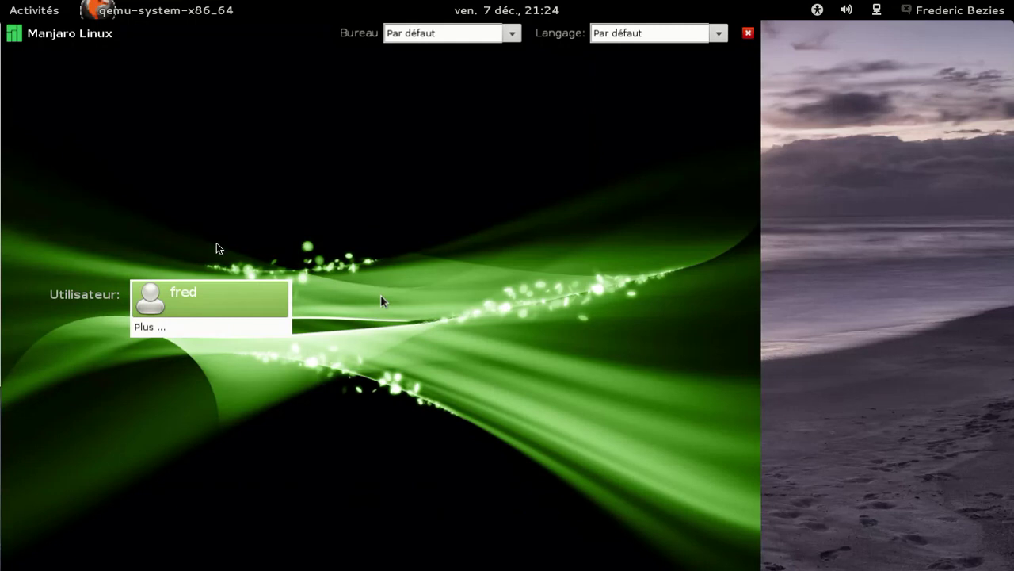
Step: Log in to the Manjaro Xfce session with the listed user's account password and dismiss the unread news notification
left_click(253, 301)
type("********")
key("Return")
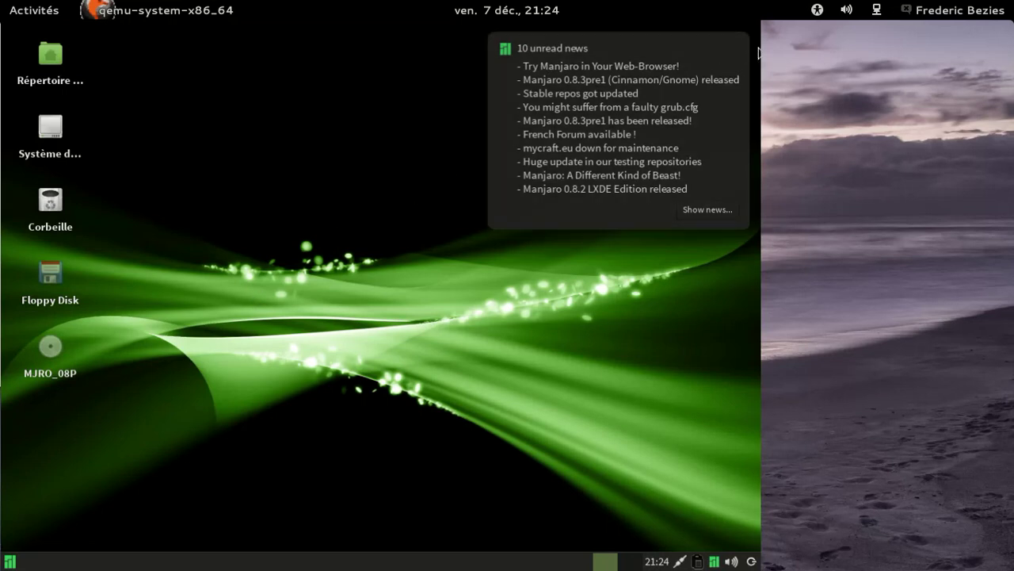
left_click(740, 41)
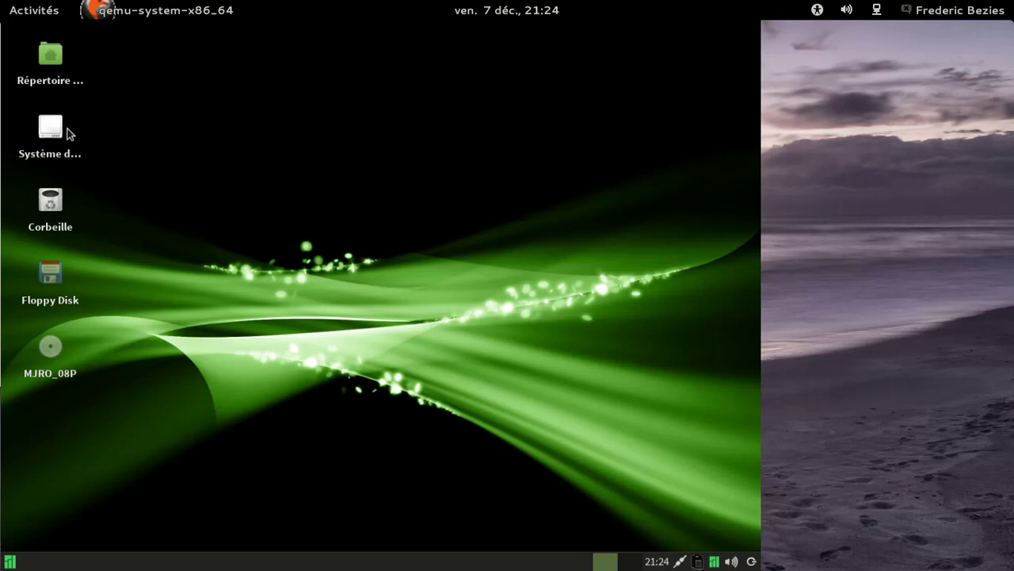
Step: Open the home folder, view the file manager's version information, and close both windows
double_click(59, 80)
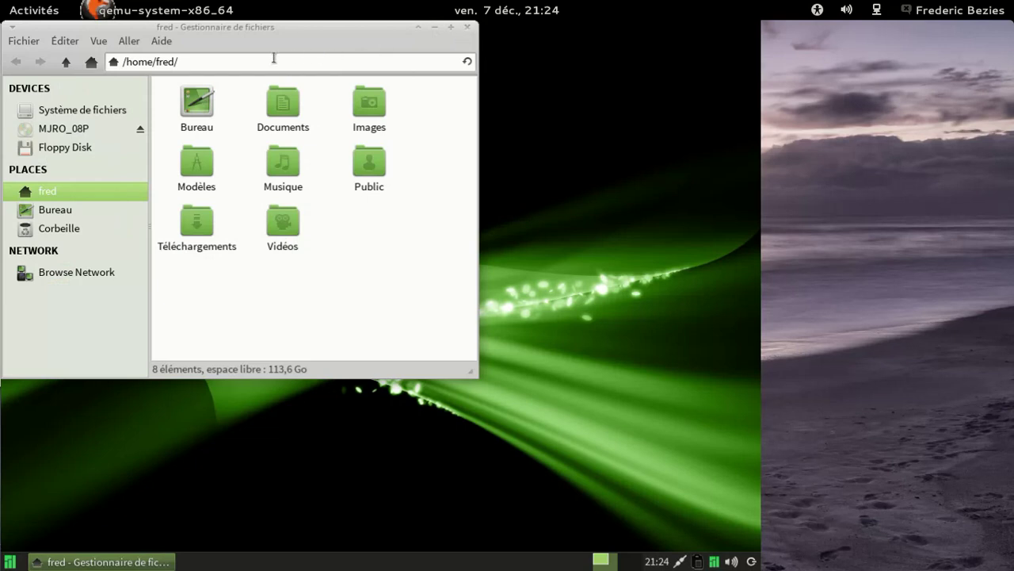
left_click(161, 41)
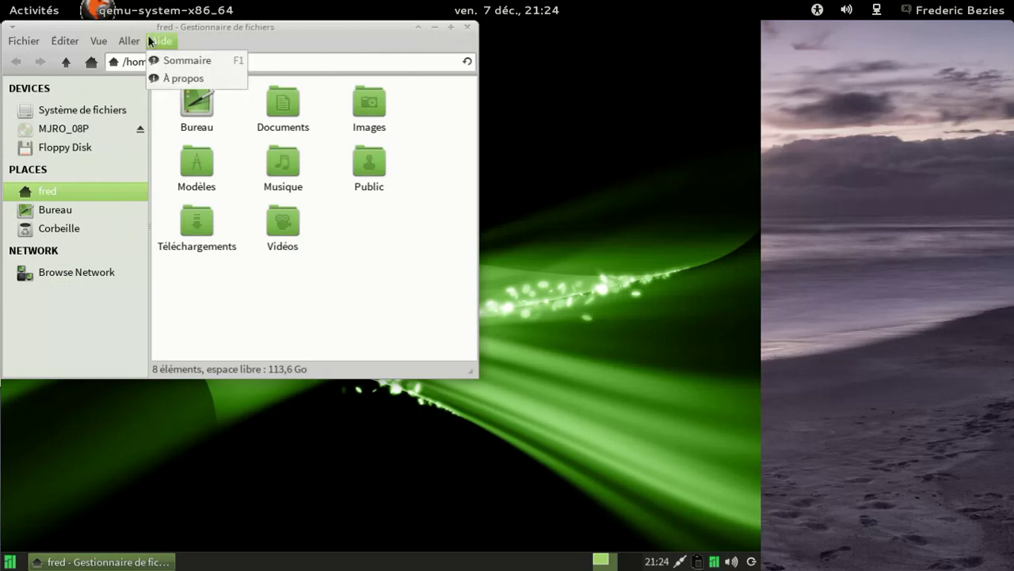
left_click(163, 76)
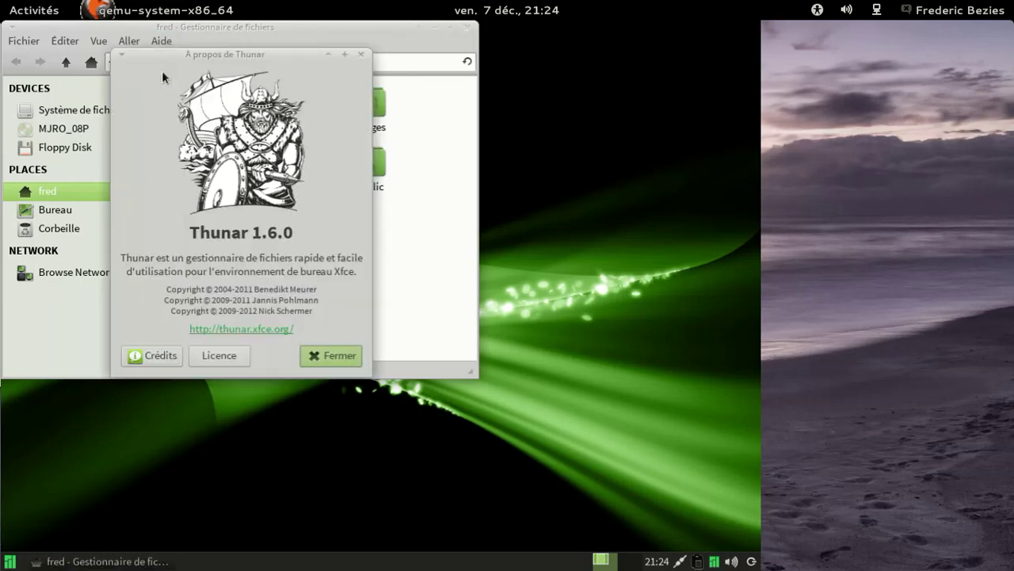
left_click(320, 356)
left_click(466, 29)
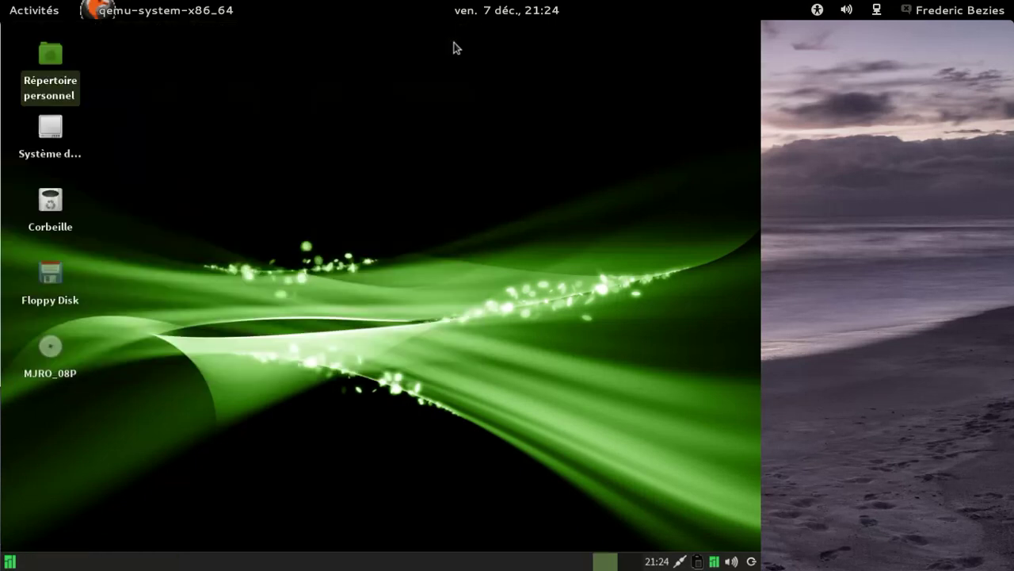
Step: View the version information of the Xfce desktop environment and close it
left_click(6, 560)
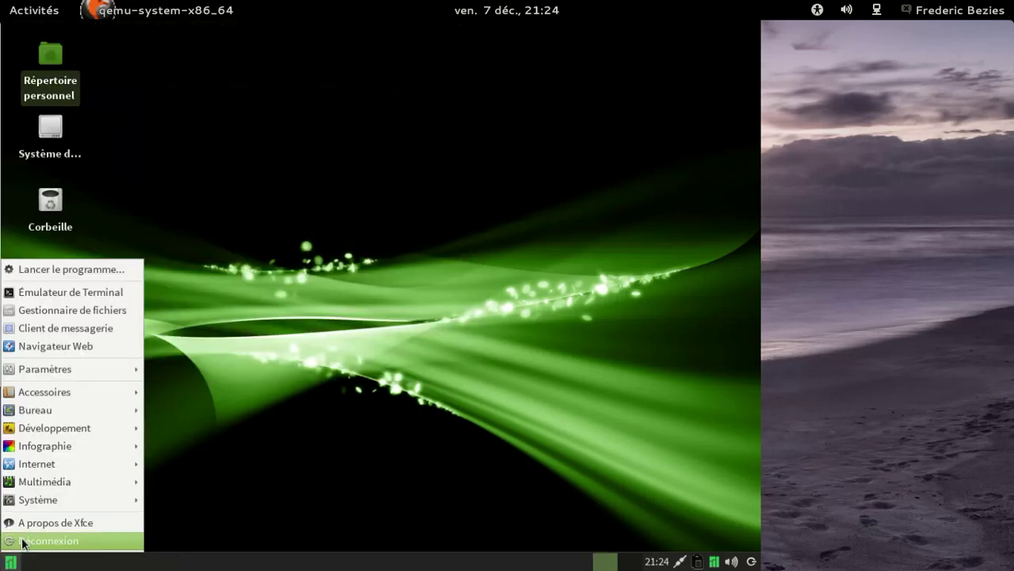
left_click(28, 523)
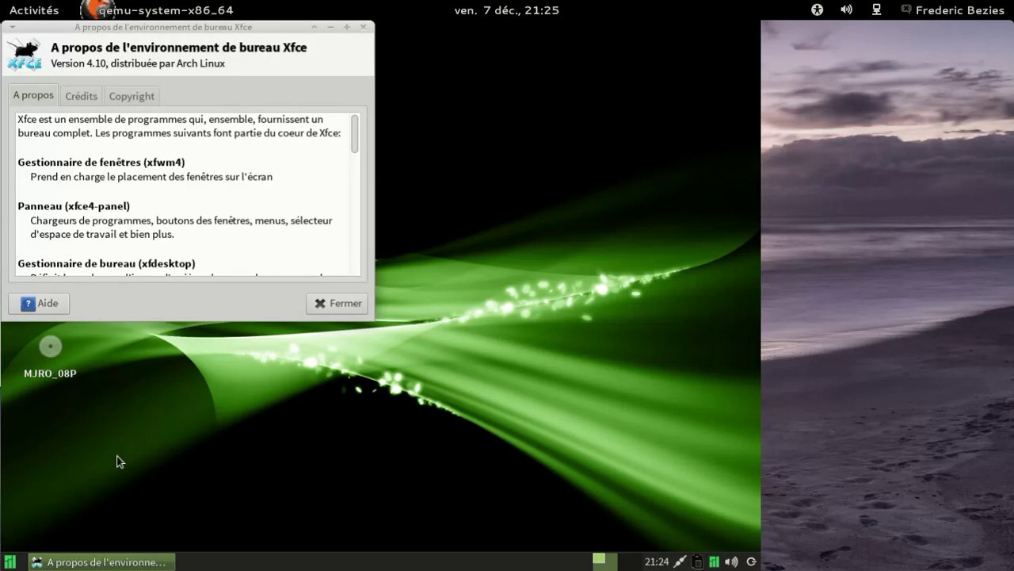
left_click(360, 28)
Step: Check the kernel with "uname -a" and the release with "cat /etc/lsb-release" in a guest terminal, and close it
left_click(10, 561)
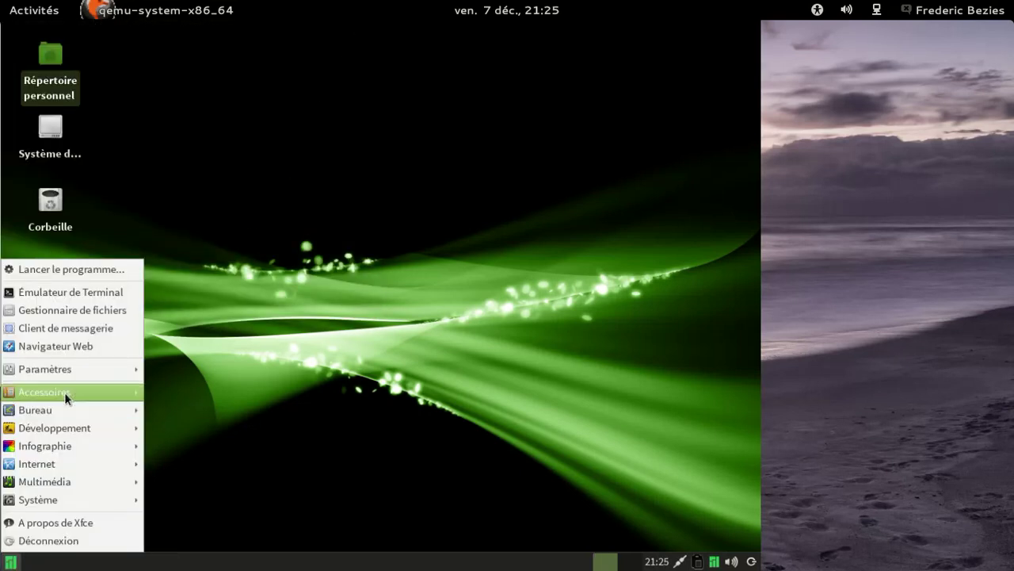
left_click(131, 292)
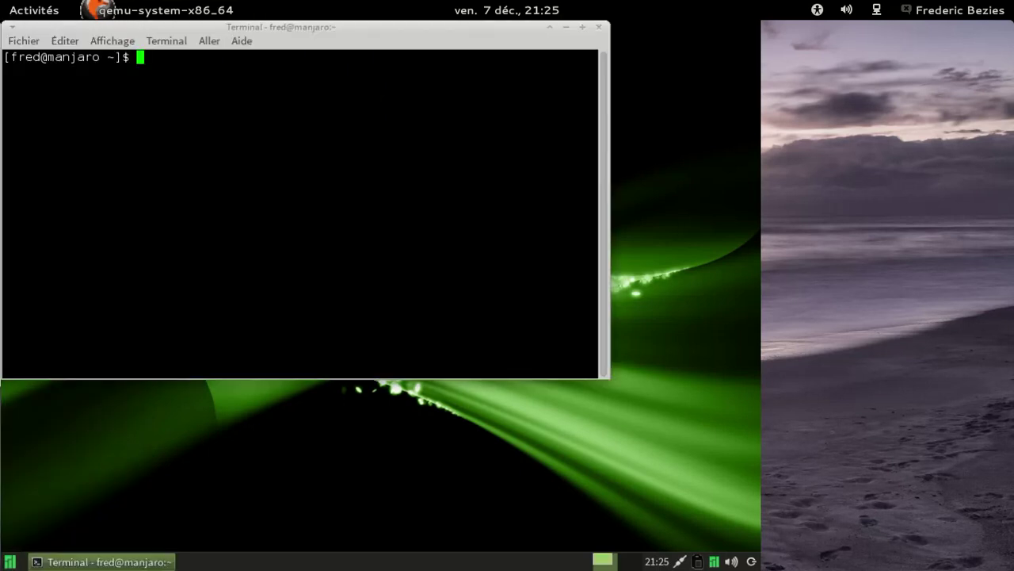
type("uname -a")
key("Return")
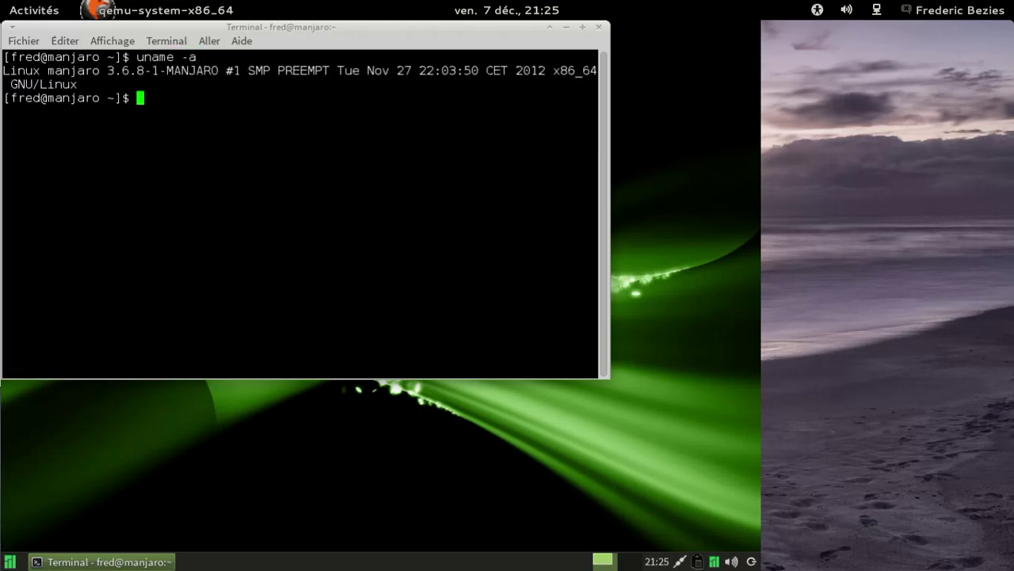
type("cat /etc/ls")
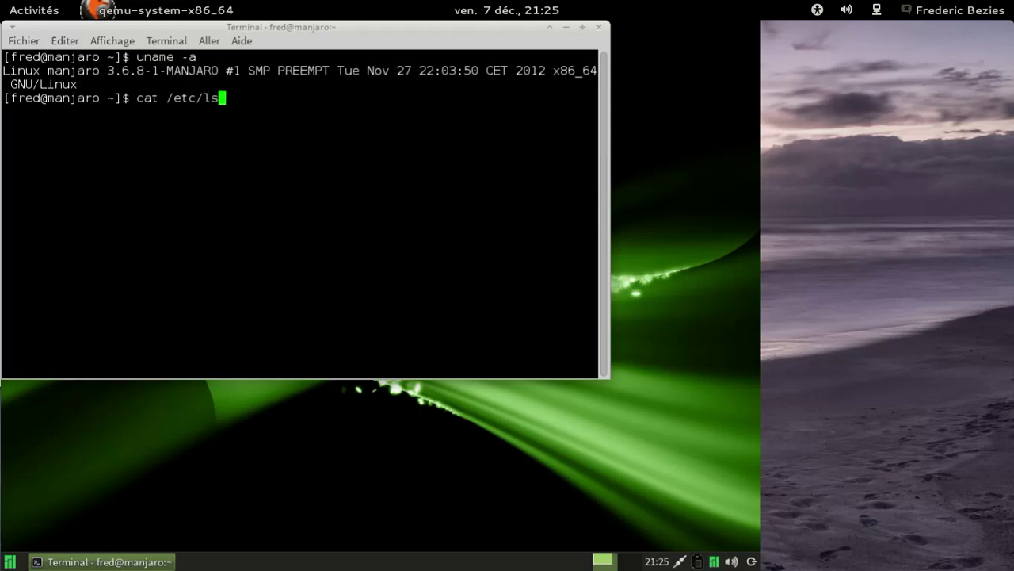
key("Tab")
key("Return")
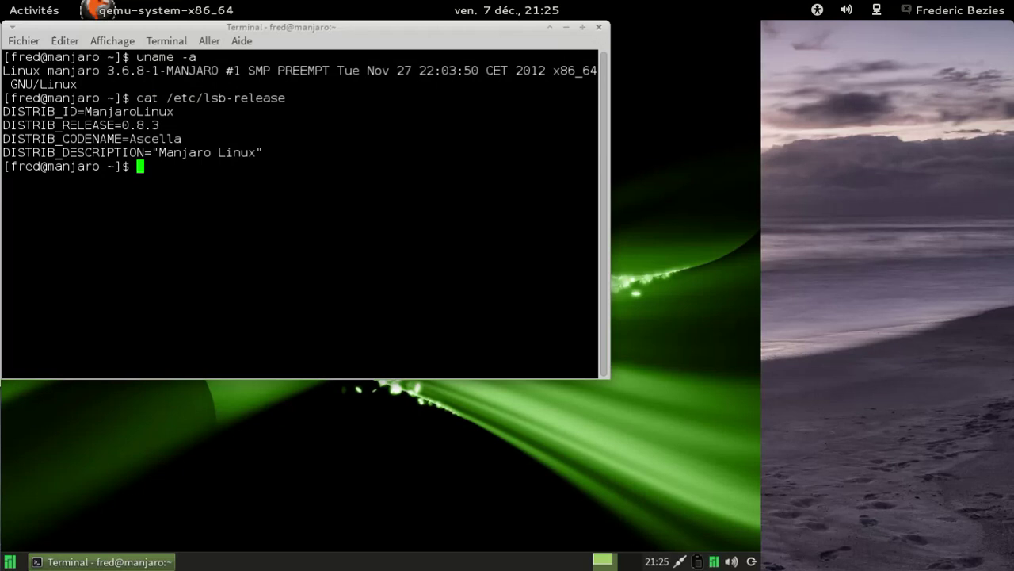
left_click(598, 27)
Step: Examine the installed applications by category, from accessories to Internet, and view the session logout options before cancelling them
left_click(10, 561)
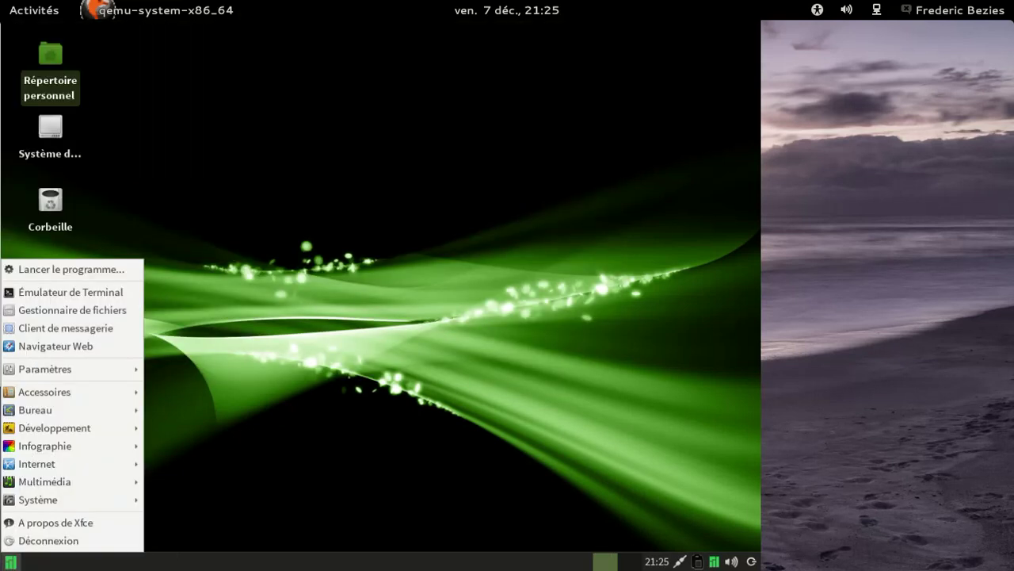
mouse_move(75, 393)
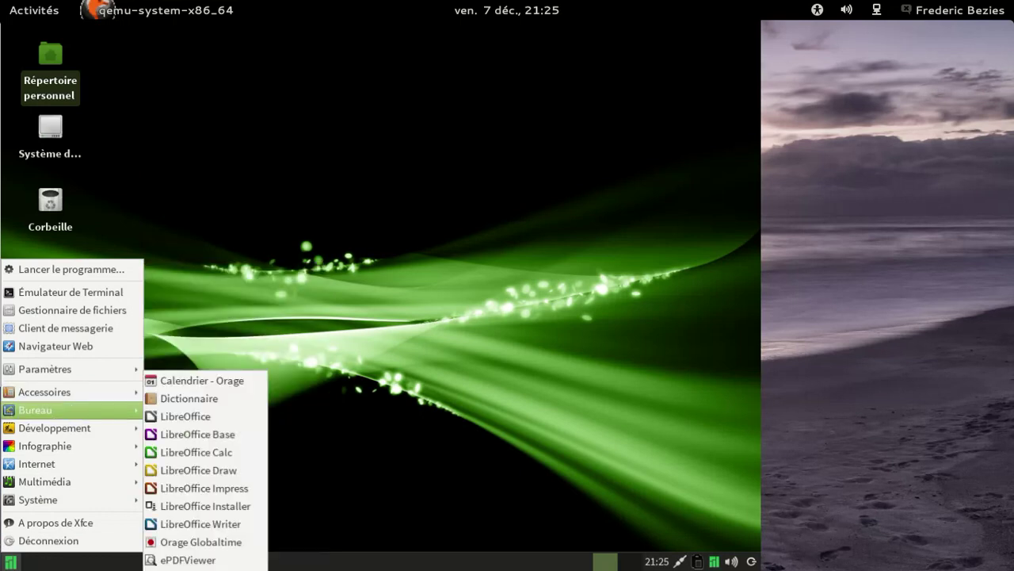
mouse_move(72, 428)
mouse_move(67, 446)
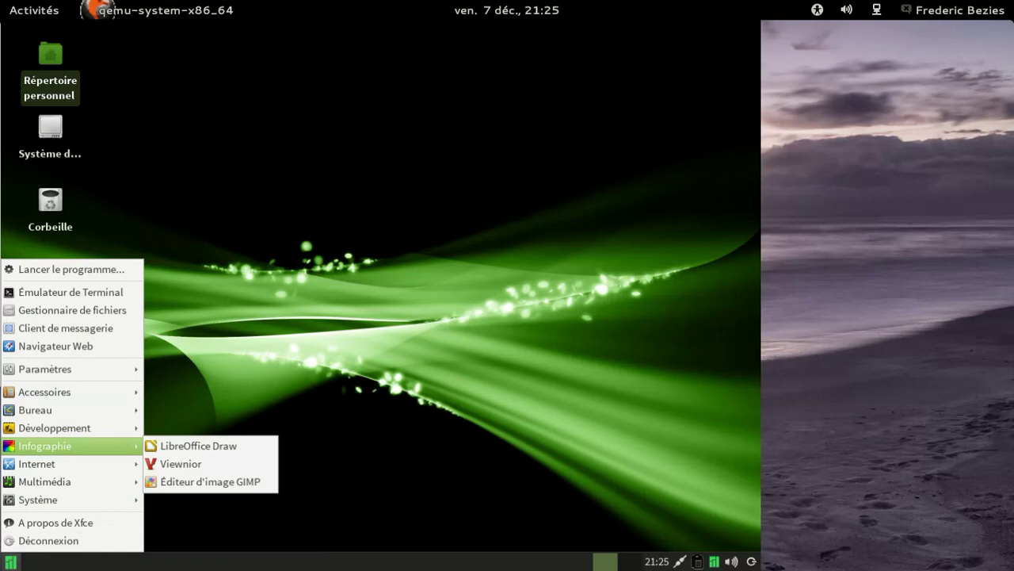
mouse_move(64, 467)
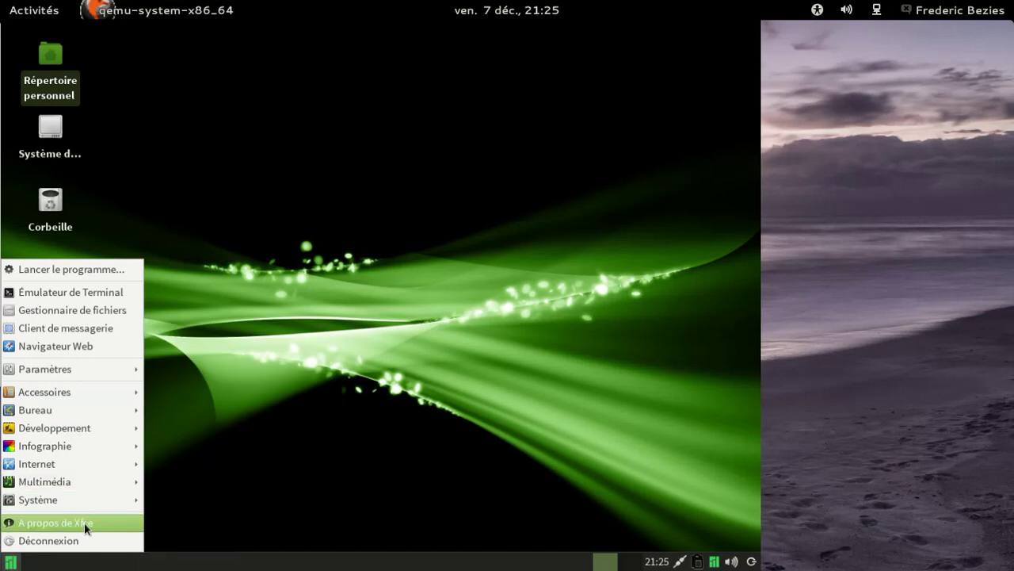
left_click(49, 540)
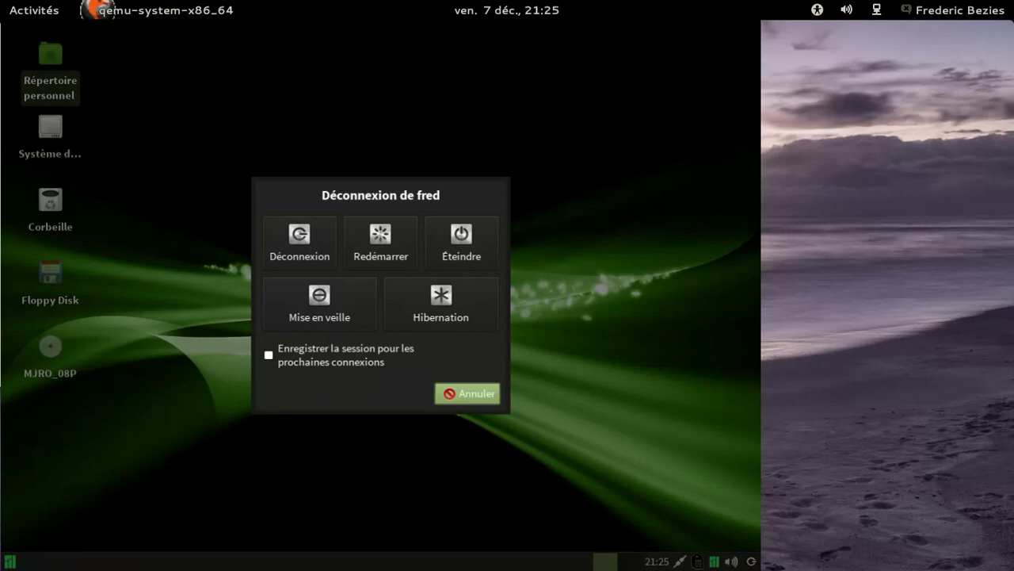
left_click(469, 393)
Step: Check for upgrades with the kalu update notifier and dismiss the additional news notification
mouse_move(721, 563)
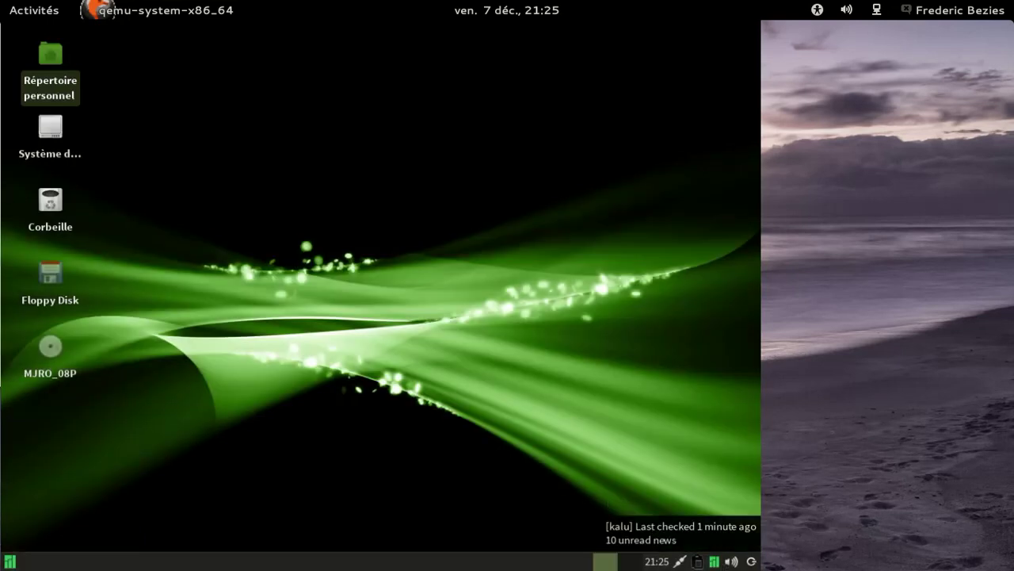
left_click(721, 563)
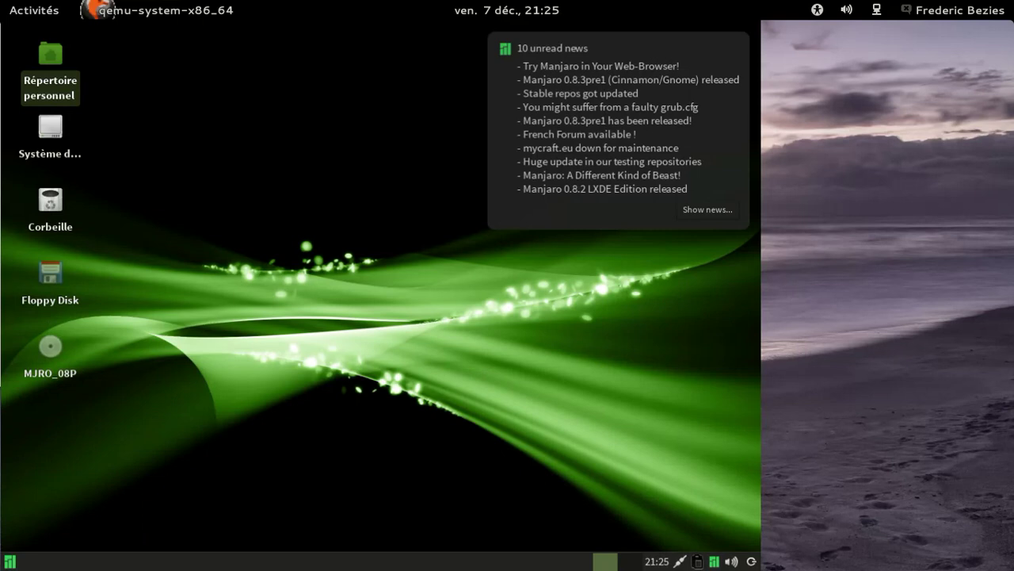
right_click(714, 563)
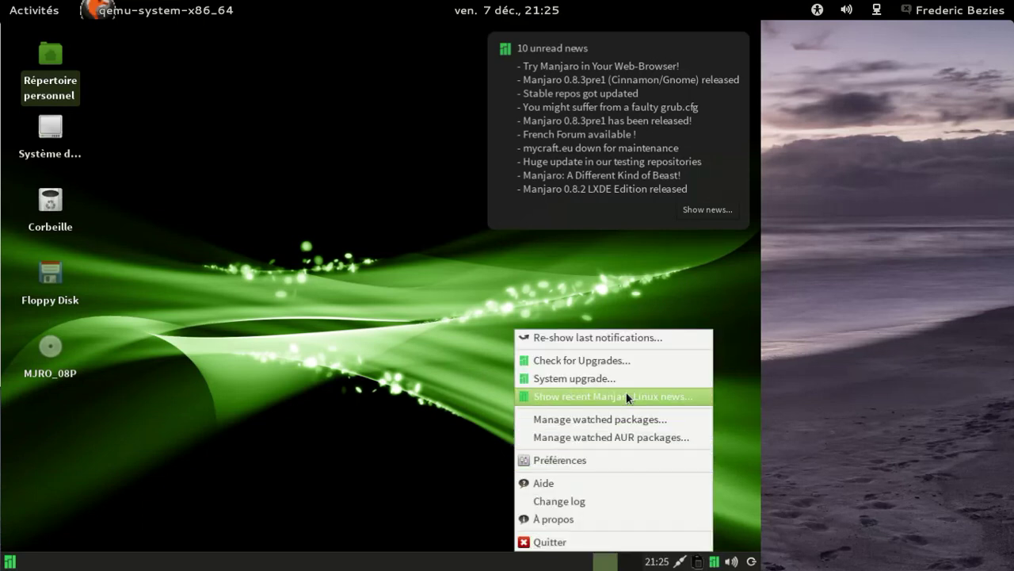
left_click(617, 363)
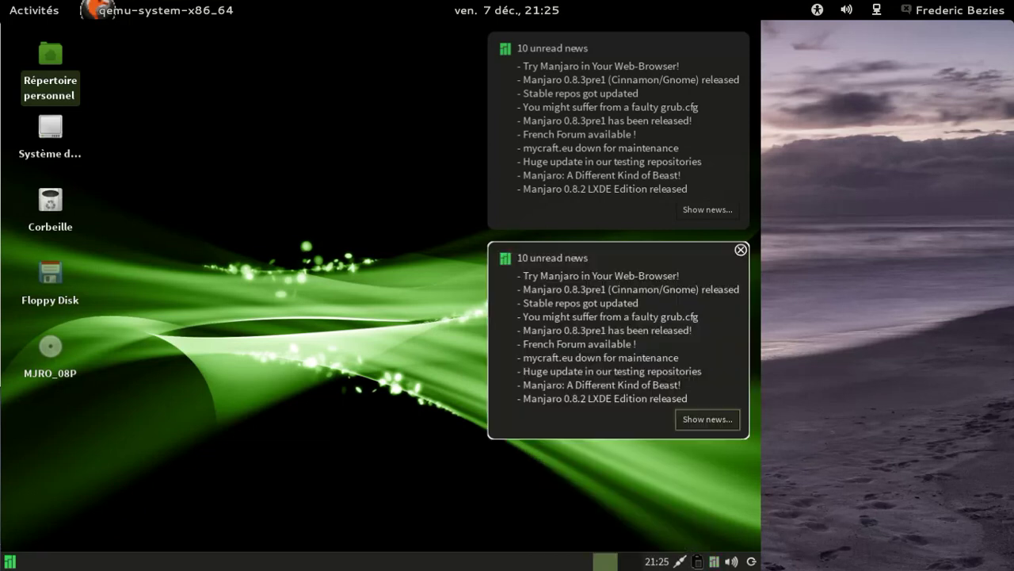
left_click(741, 250)
Step: Shut down the Manjaro Xfce virtual machine from its session
left_click(751, 562)
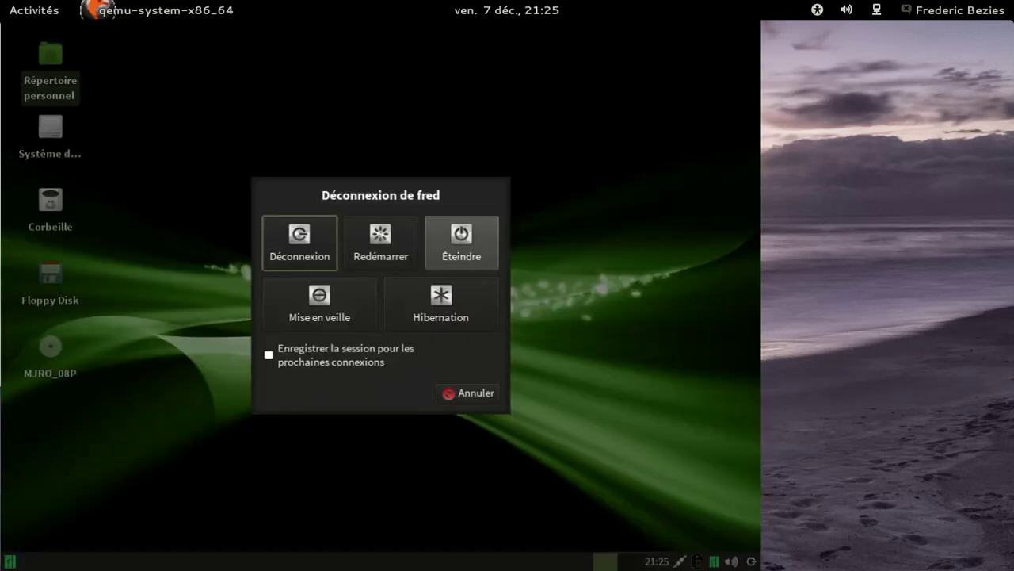
left_click(461, 241)
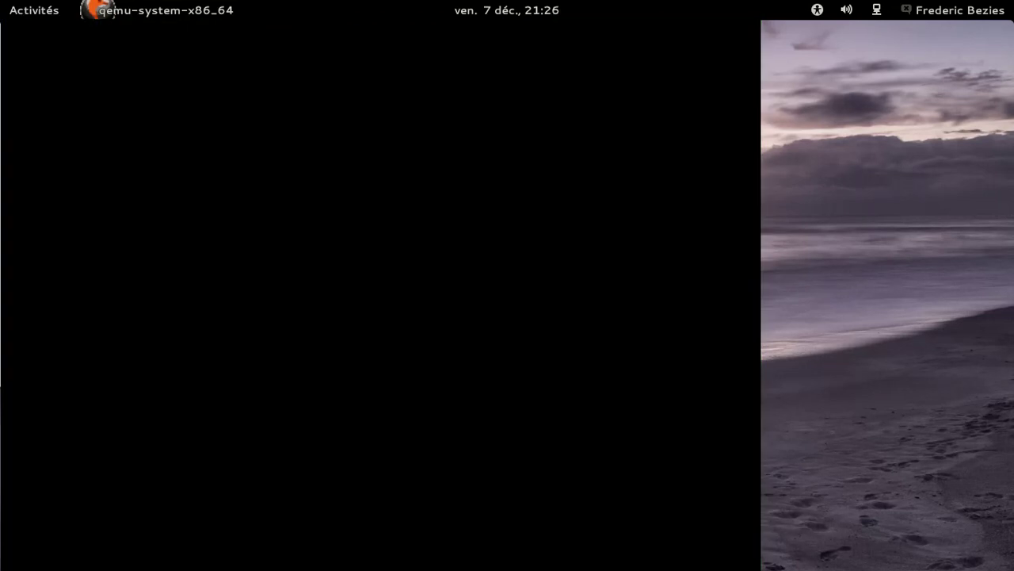
Step: Run "kvm64 -hda disk-gnome.img -cdrom manjaro-gnome-0.8.3pre2-x86_64.iso -no-frame --boot order=cd &" and boot the default Manjaro Linux entry
type("ls -alh")
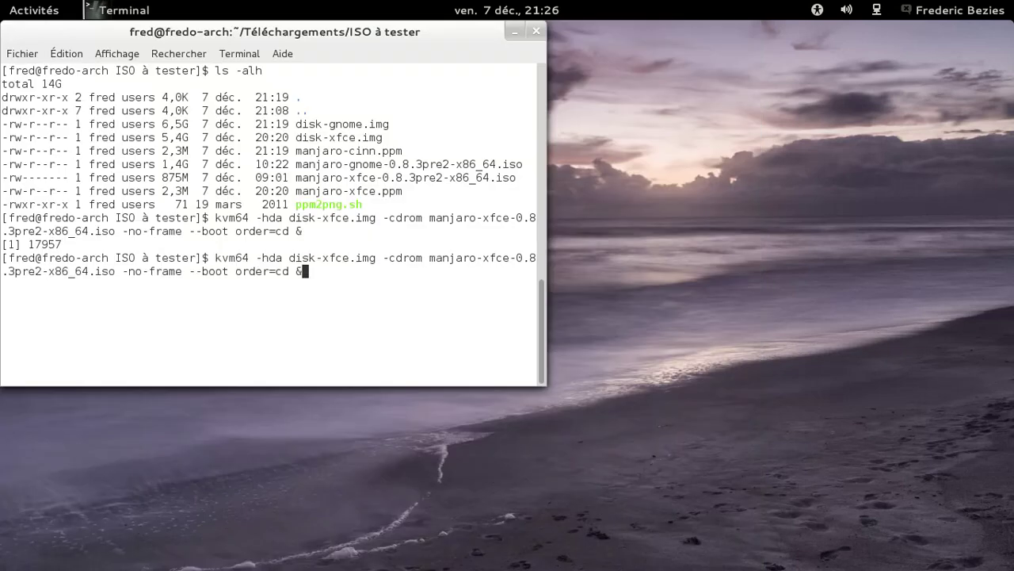
key("Up")
key("Up")
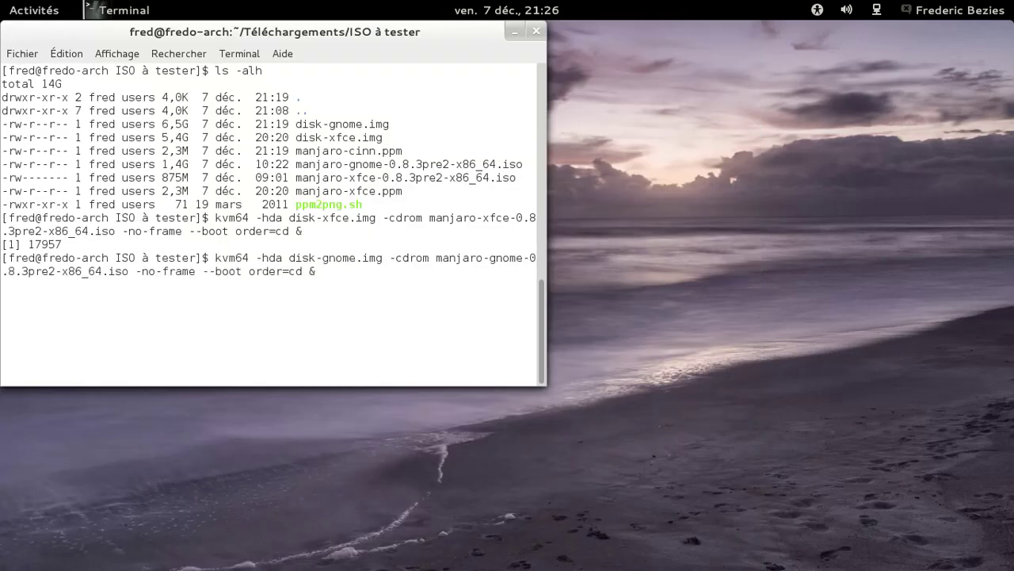
key("Return")
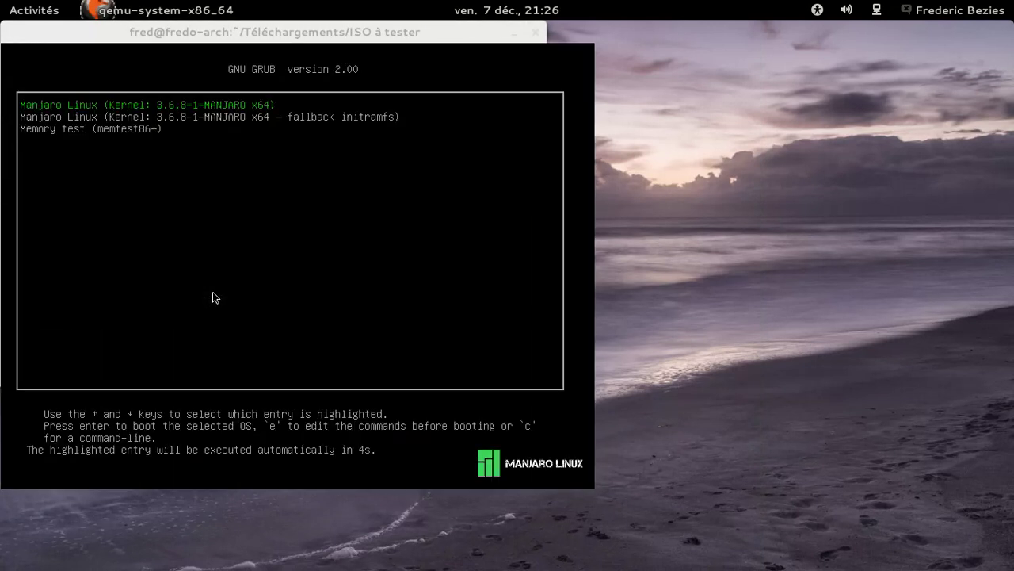
key("Return")
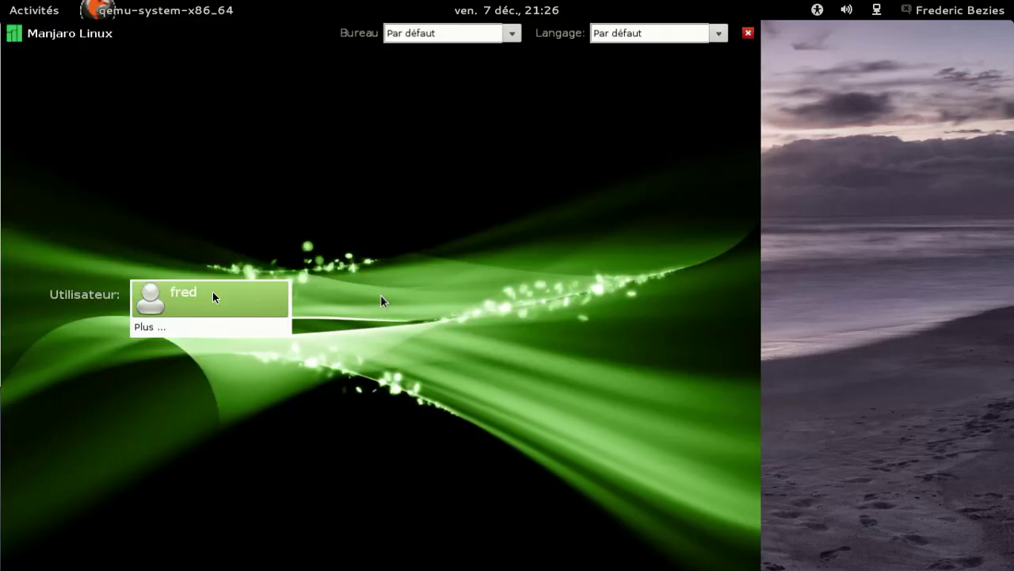
Step: Log in to the second Manjaro virtual machine with the listed user's account password
left_click(244, 304)
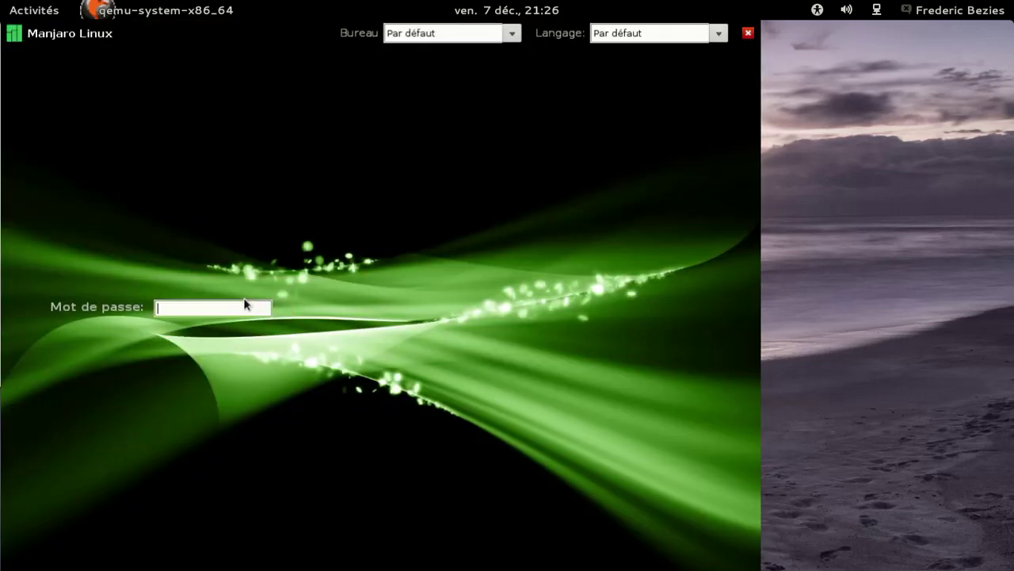
type("••••••••")
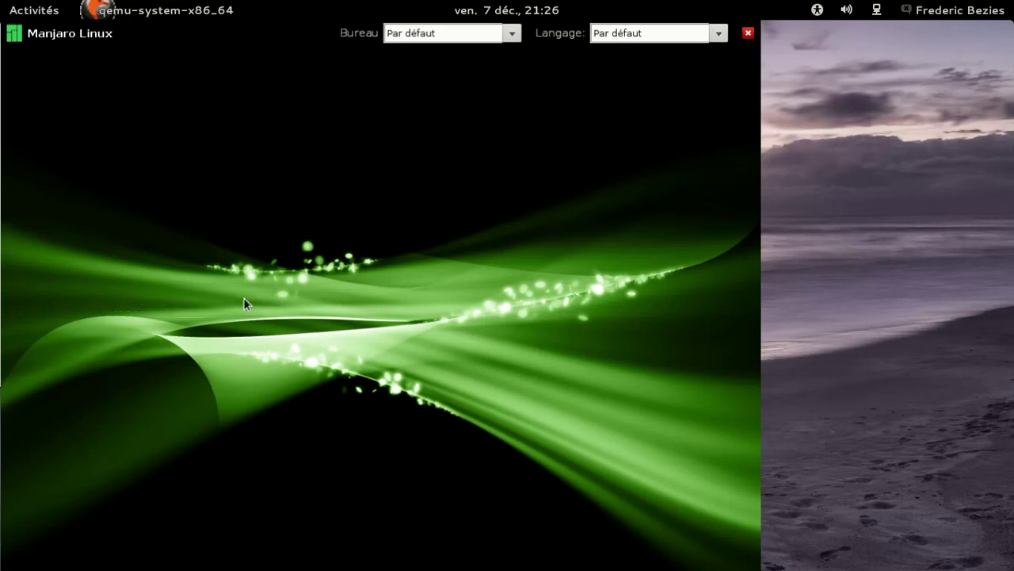
key("Return")
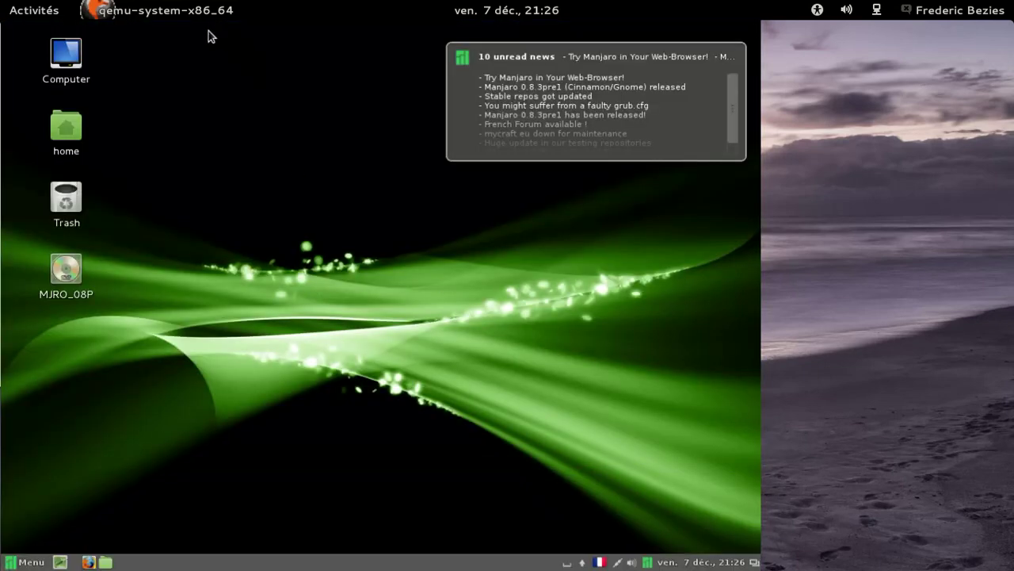
Step: Dismiss the unread-news notification and launch Terminal from the Accessoires applications
left_click(737, 50)
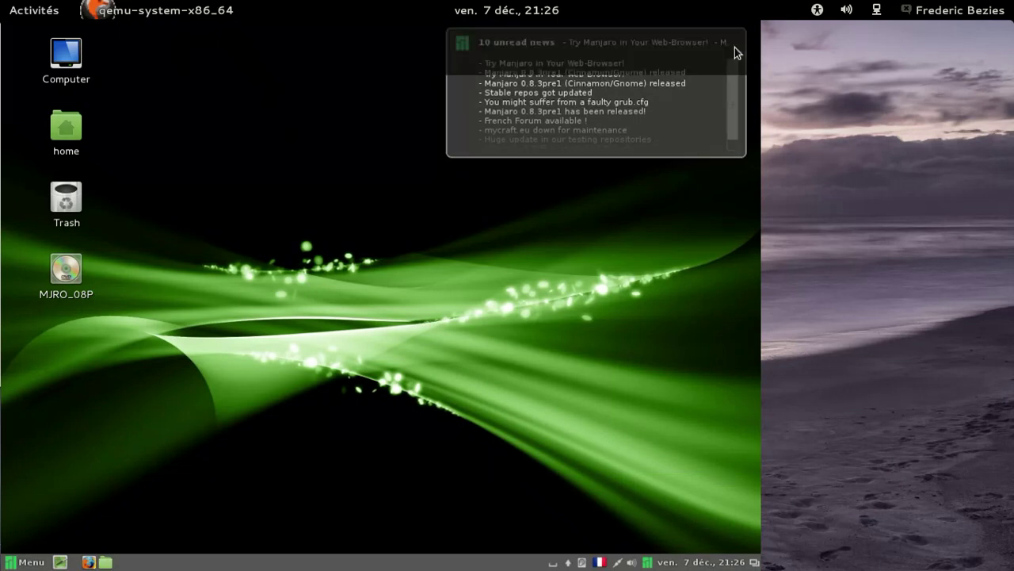
left_click(39, 564)
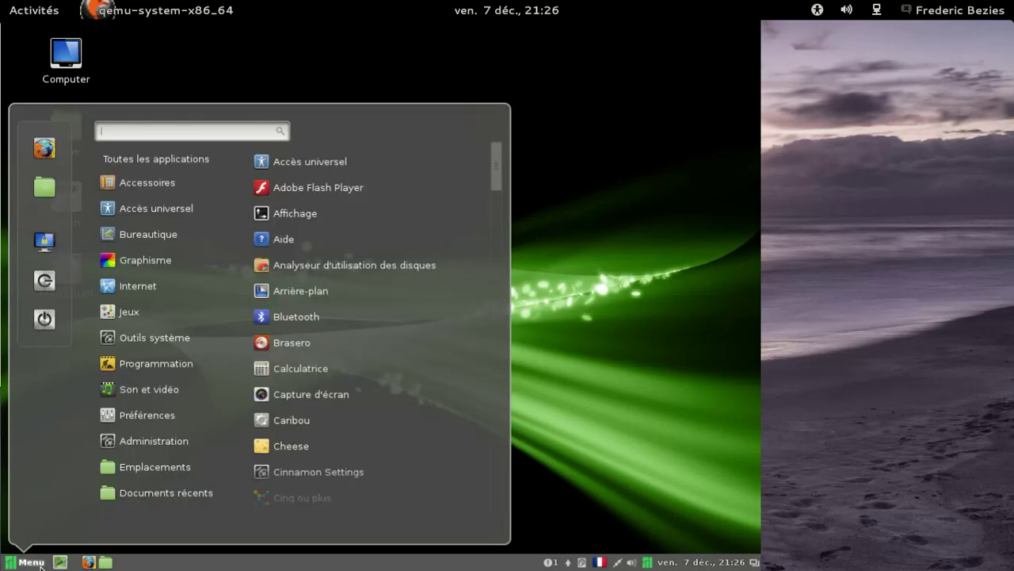
mouse_move(183, 190)
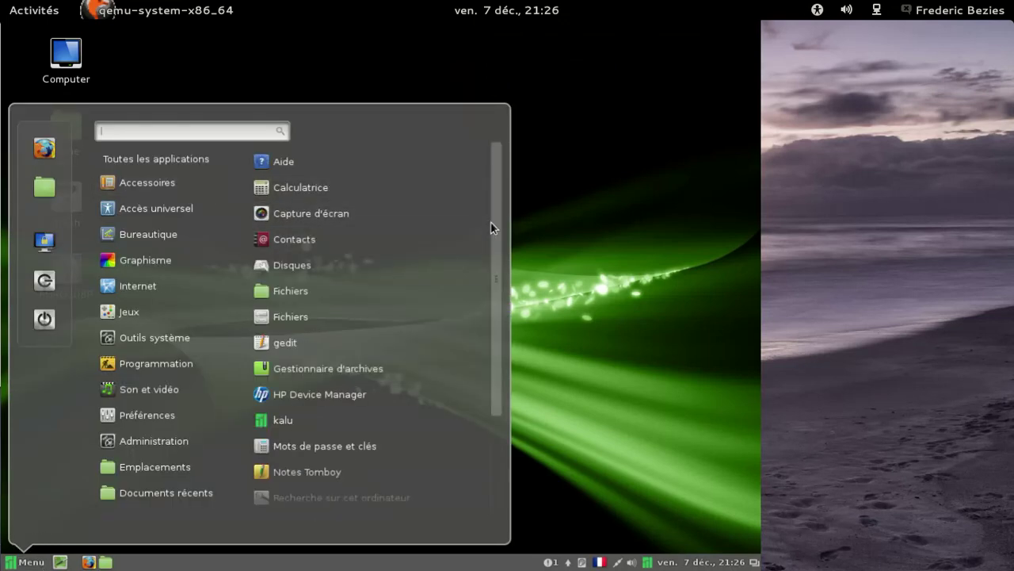
scroll(484, 385, "down", 1)
scroll(485, 385, "down", 3)
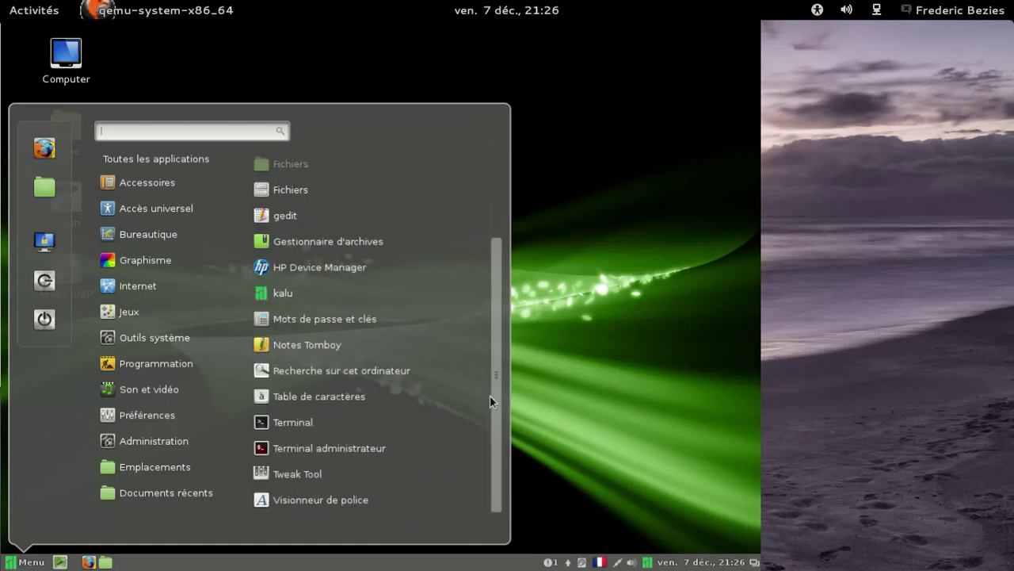
scroll(498, 258, "up", 3)
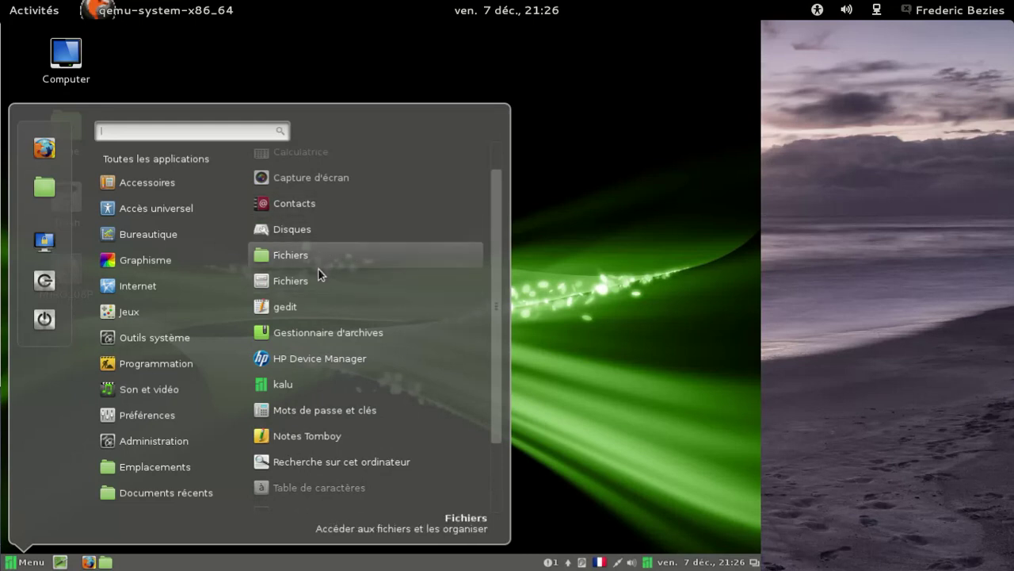
scroll(298, 285, "down", 3)
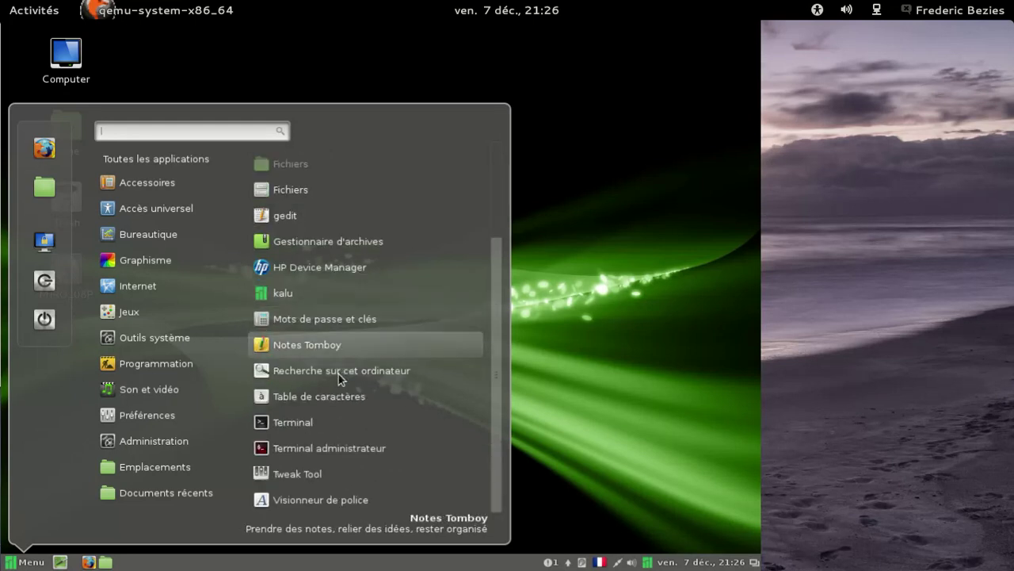
left_click(340, 429)
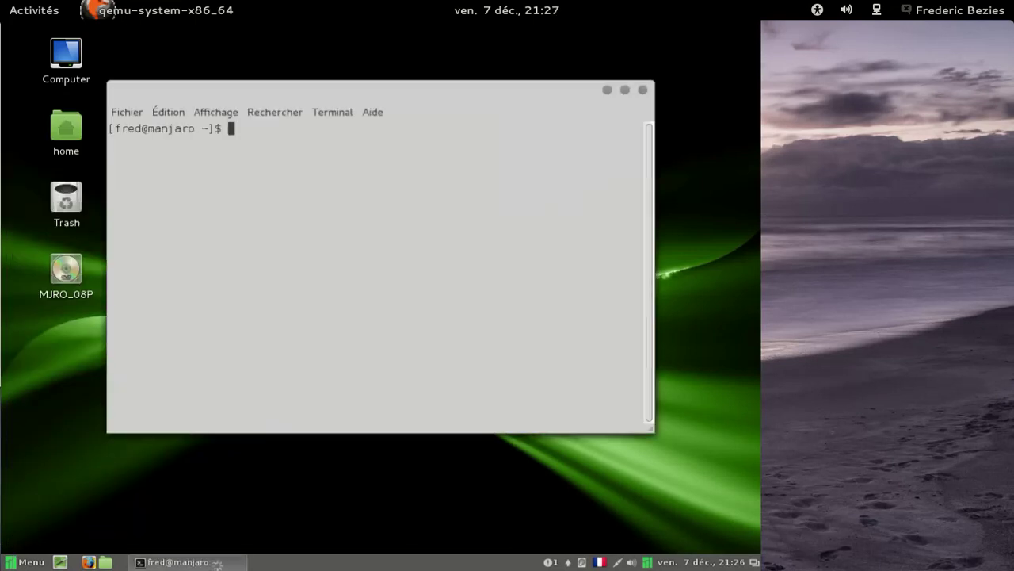
Step: List the home directory with "ls" and install the package with "yaourt -S xdg-user-dirs", entering the sudo password and accepting the installation
type("ls")
key("Return")
type("yao")
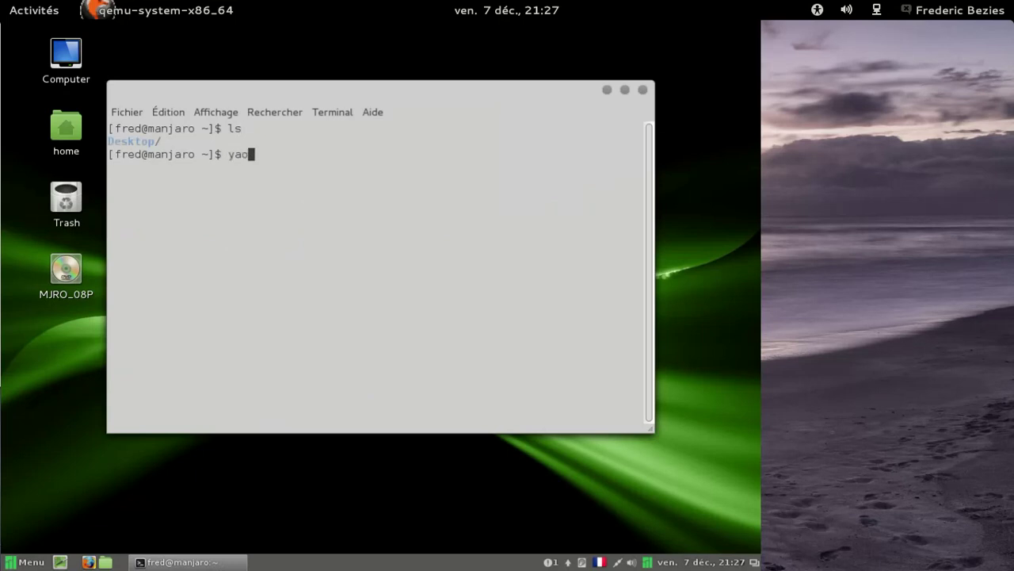
type("urt -S xdg-user-dirs")
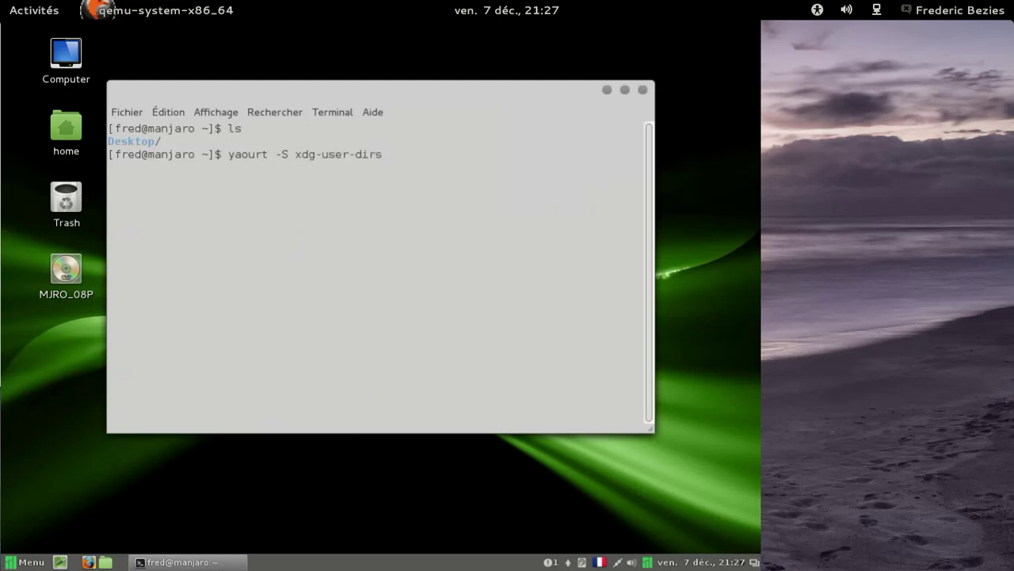
key("Return")
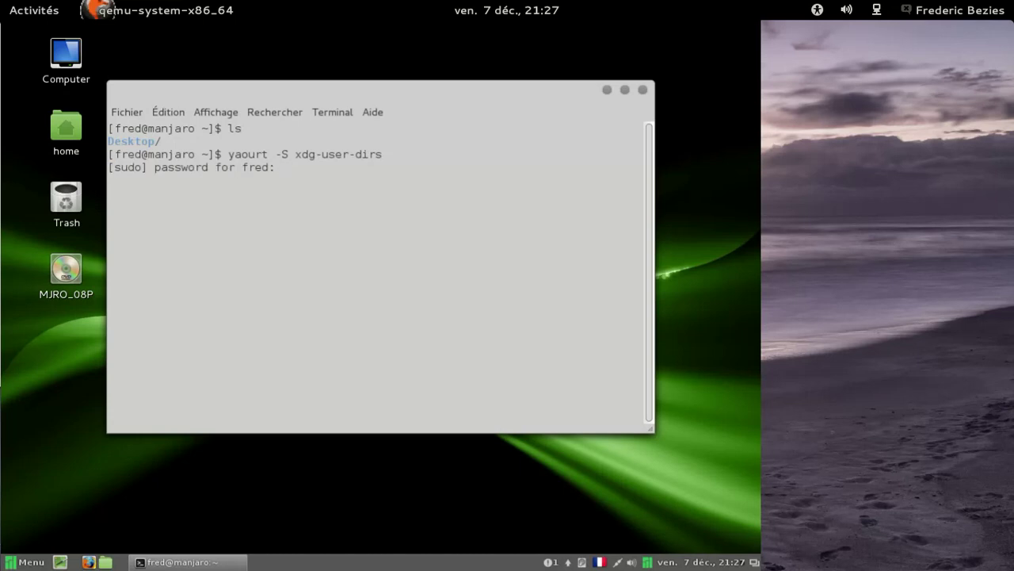
key("Return")
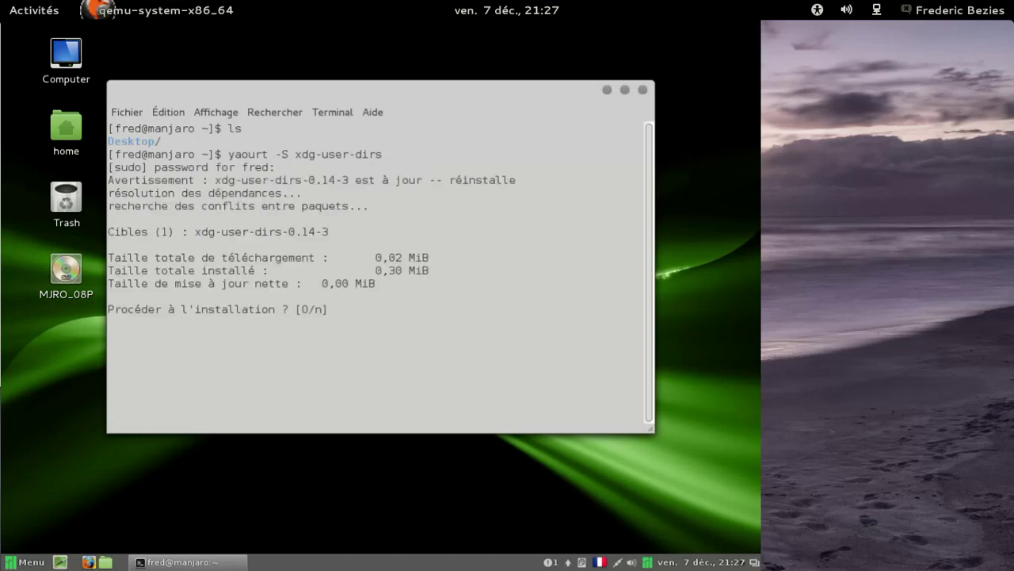
key("Return")
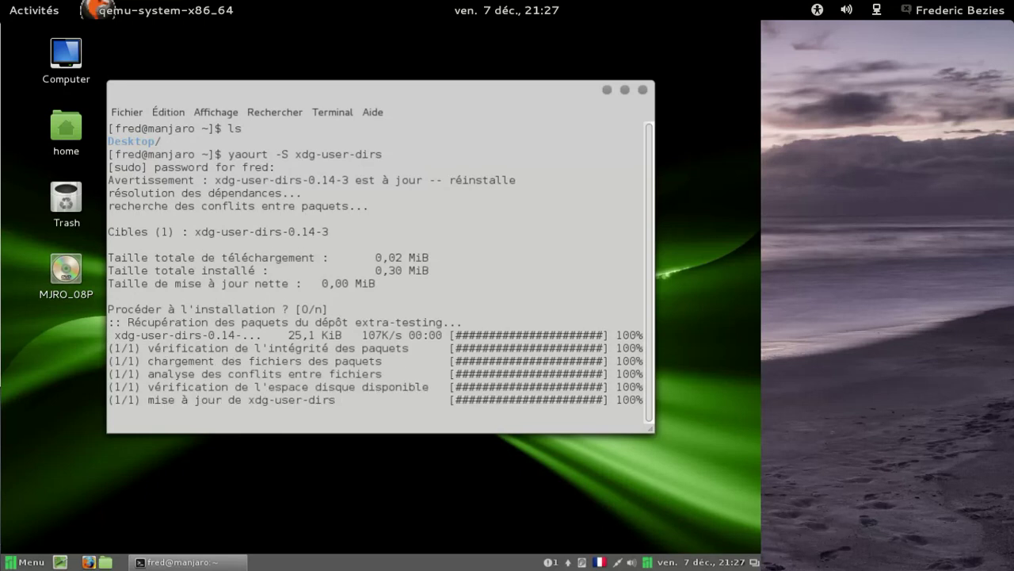
Step: Create the user folders with "xdg-user-dirs-update", list them with "ls" and exit the terminal
type("x")
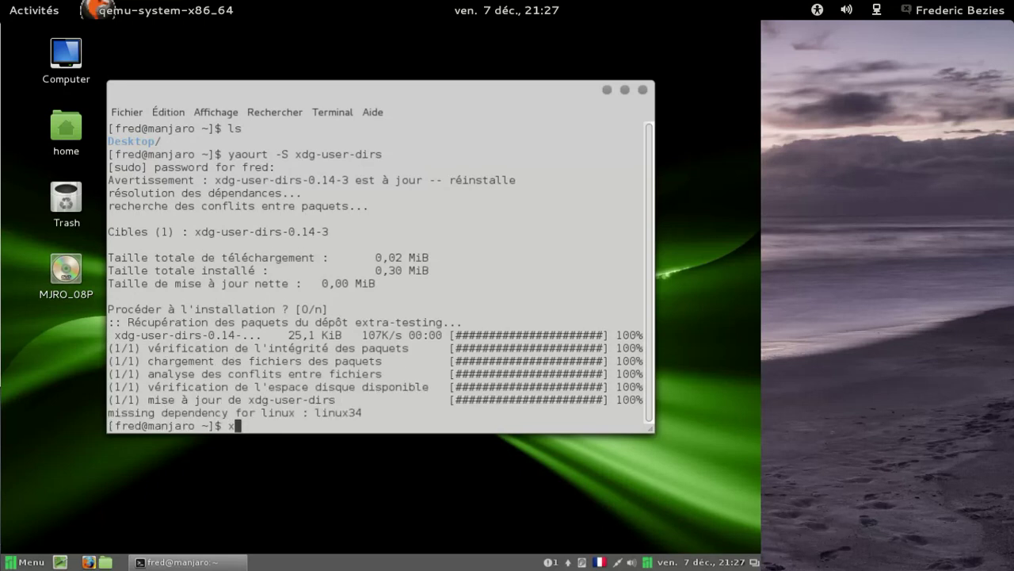
type("dg-user-dirs--")
key("BackSpace")
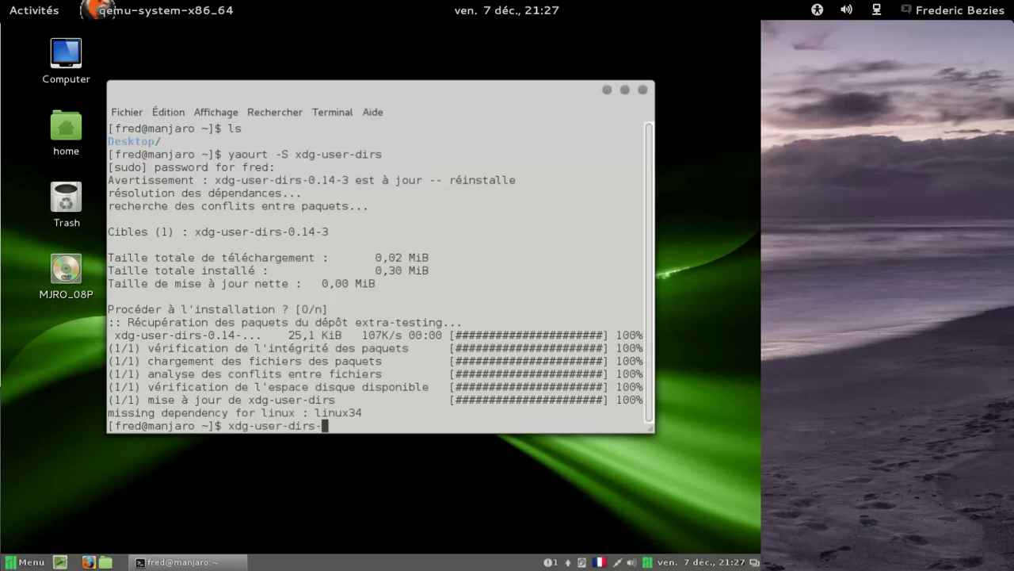
type("update")
key("Return")
type("ls")
key("Return")
type("exit")
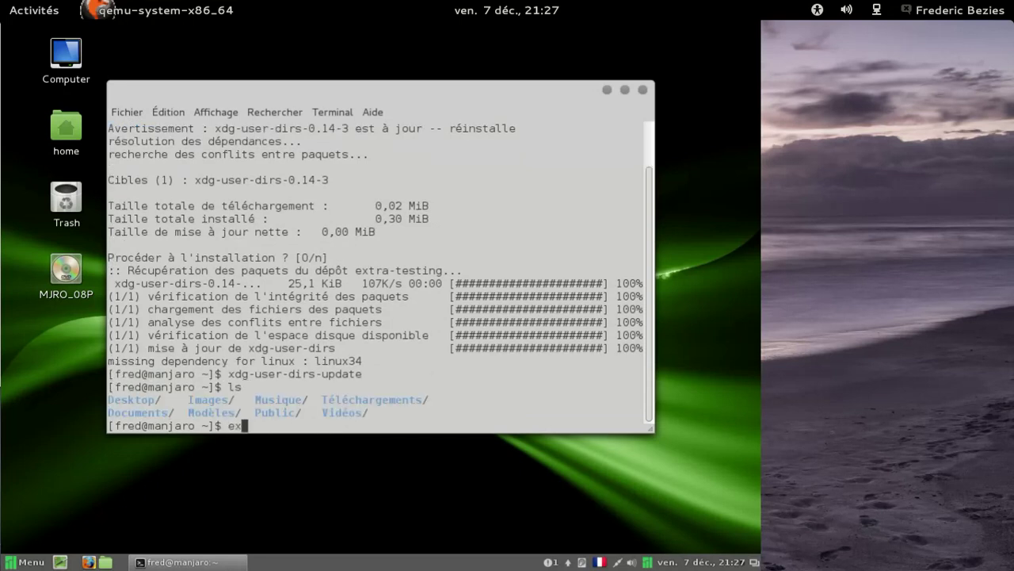
key("Return")
Step: Open the home folder from the desktop, view the file manager's About information and close the window
left_click(66, 128)
double_click(66, 129)
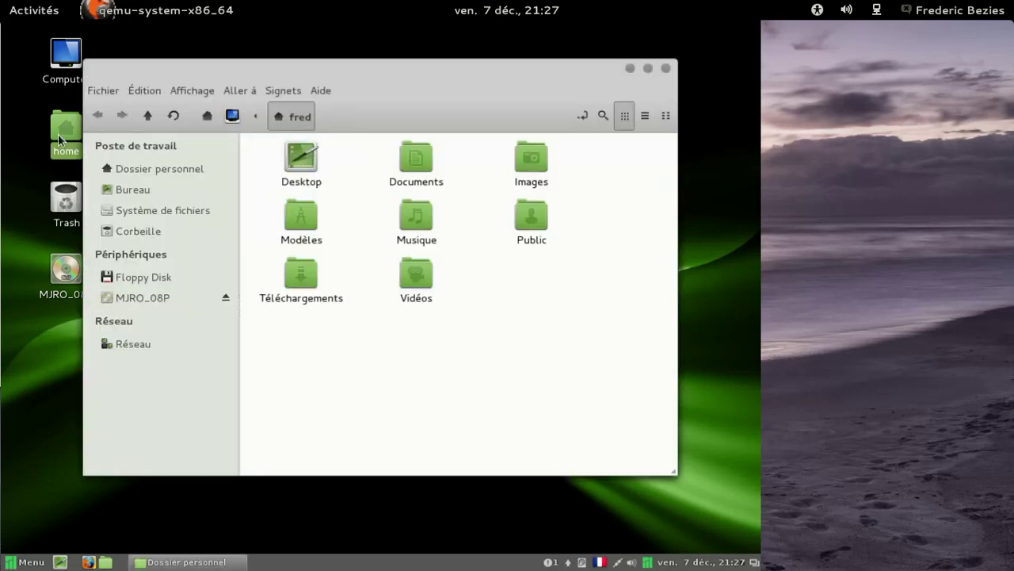
left_click(317, 91)
left_click(341, 135)
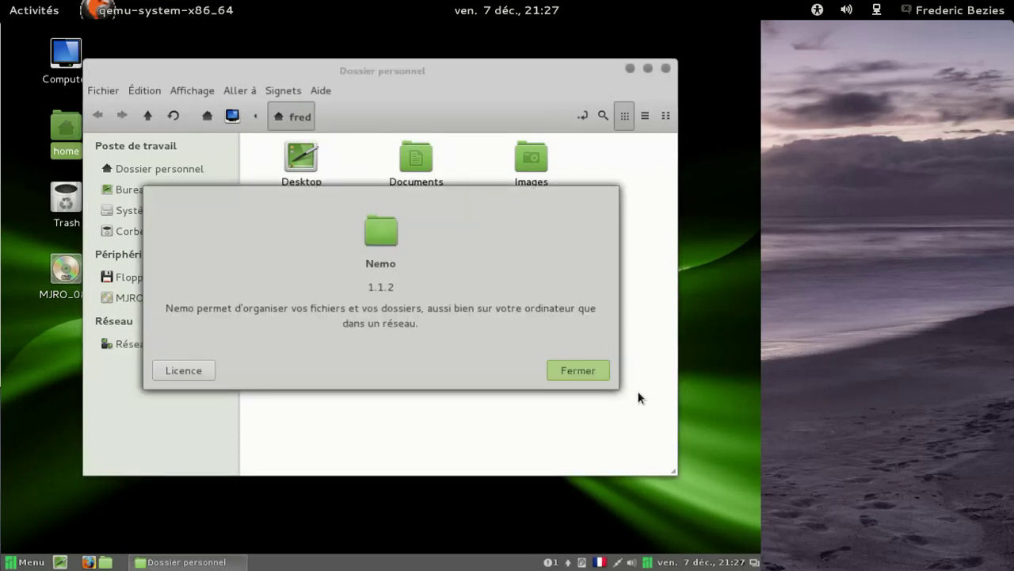
left_click(577, 370)
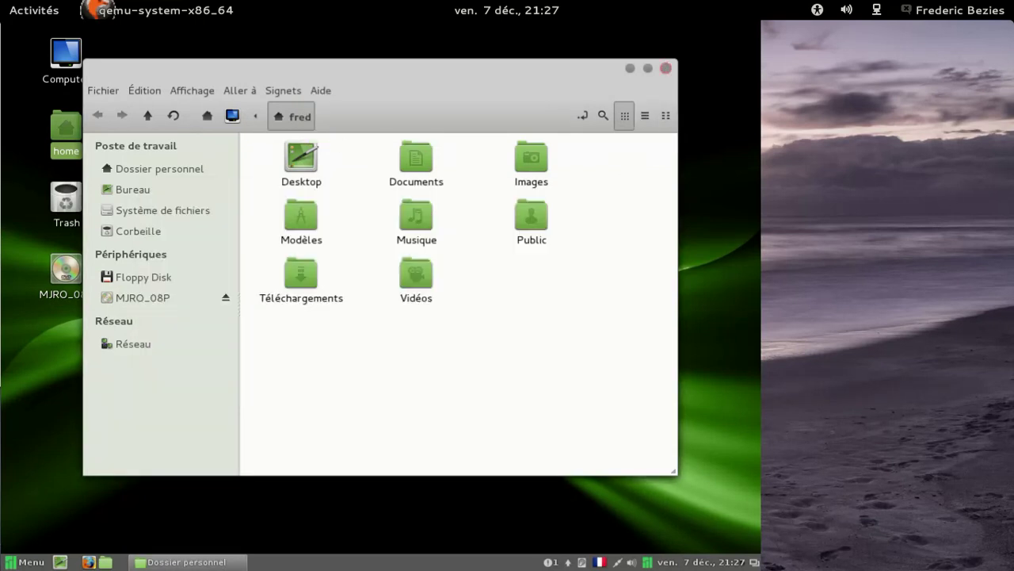
left_click(665, 68)
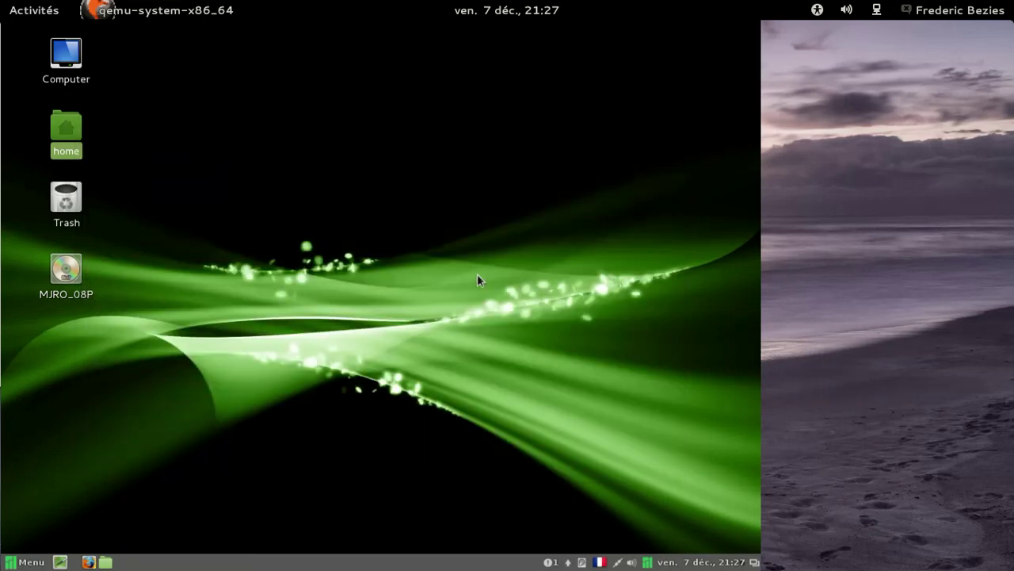
Step: Review the pending desktop notification and clear all notifications
left_click(547, 562)
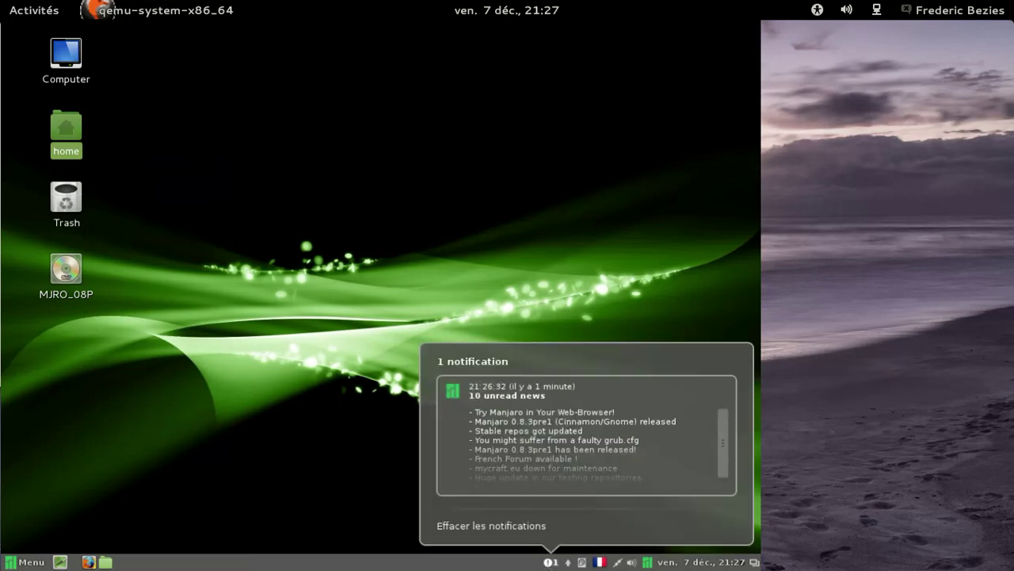
left_click(491, 525)
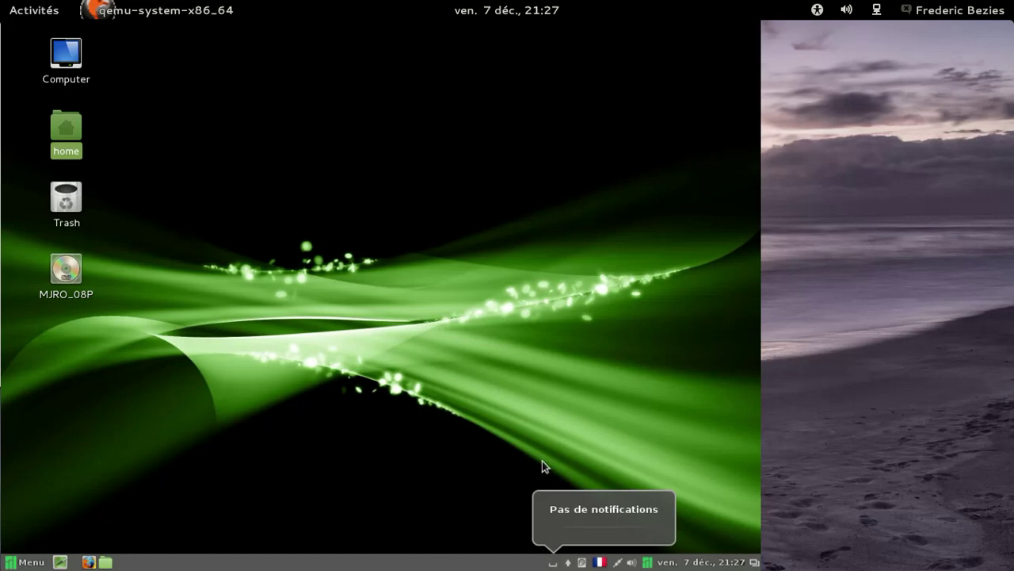
left_click(508, 482)
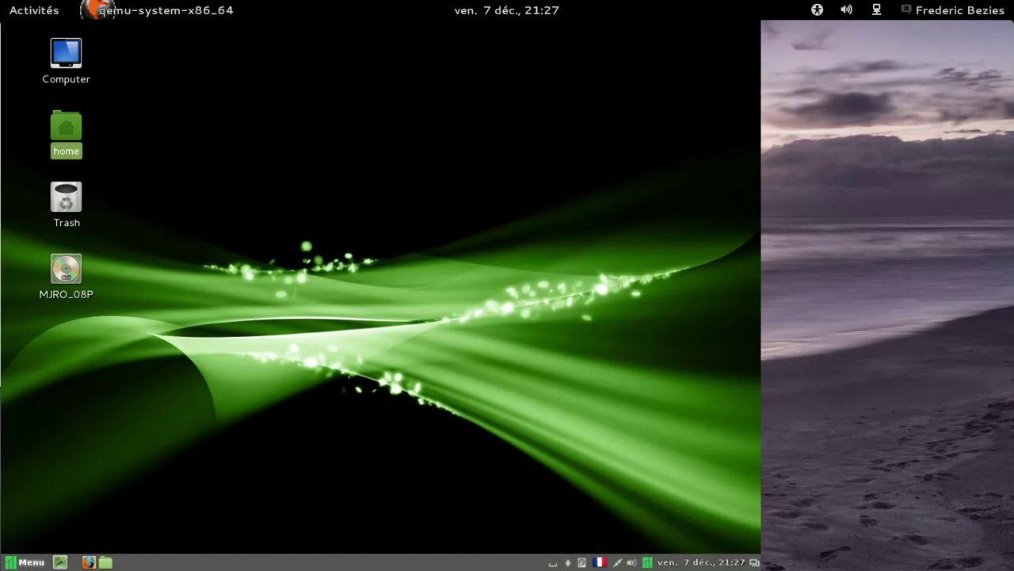
Step: Look through the Accessoires, Accès universel, Bureautique, Graphisme and Internet applications and launch Firefox
left_click(26, 562)
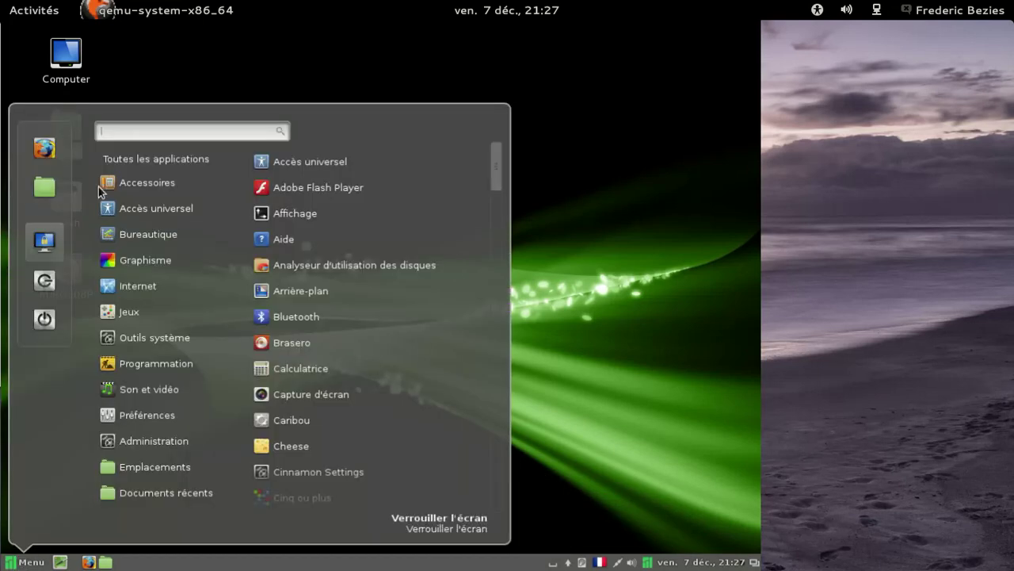
mouse_move(151, 182)
mouse_move(125, 208)
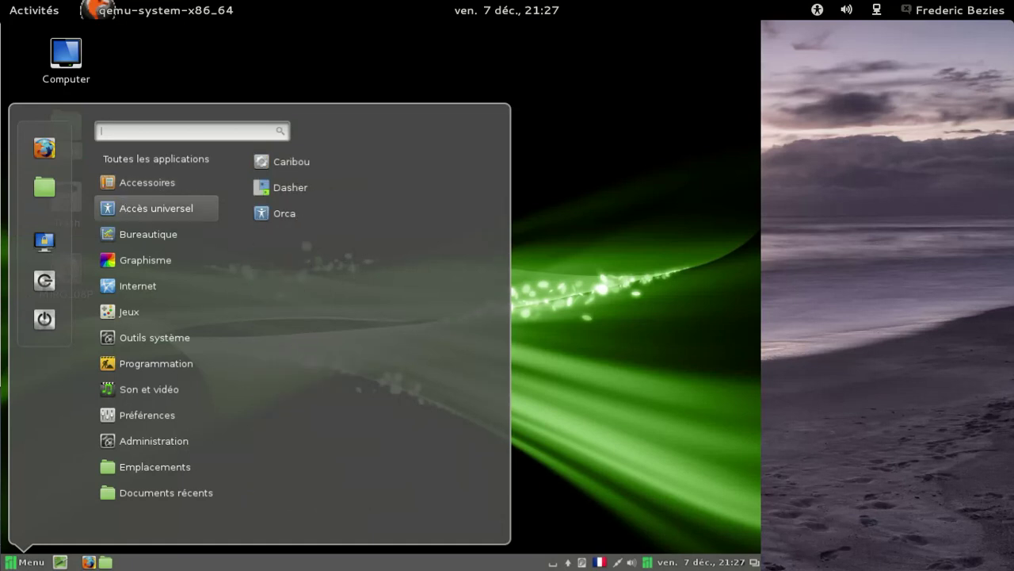
mouse_move(127, 234)
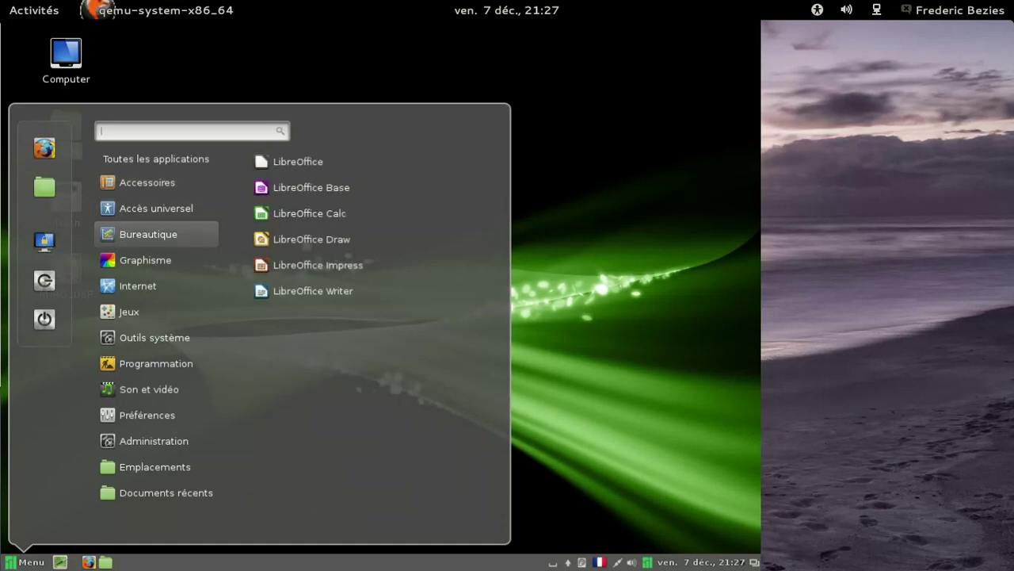
mouse_move(119, 255)
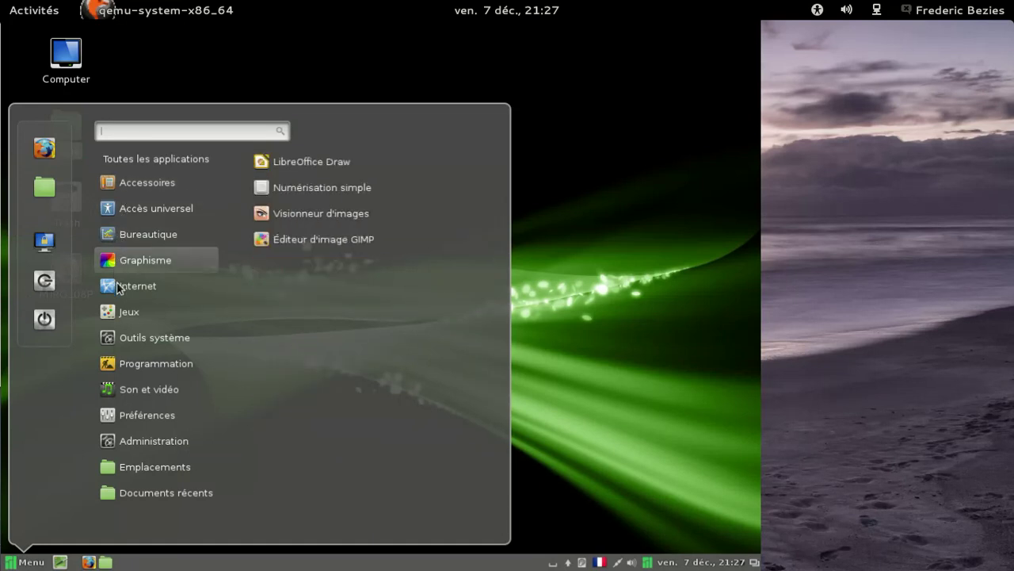
mouse_move(119, 287)
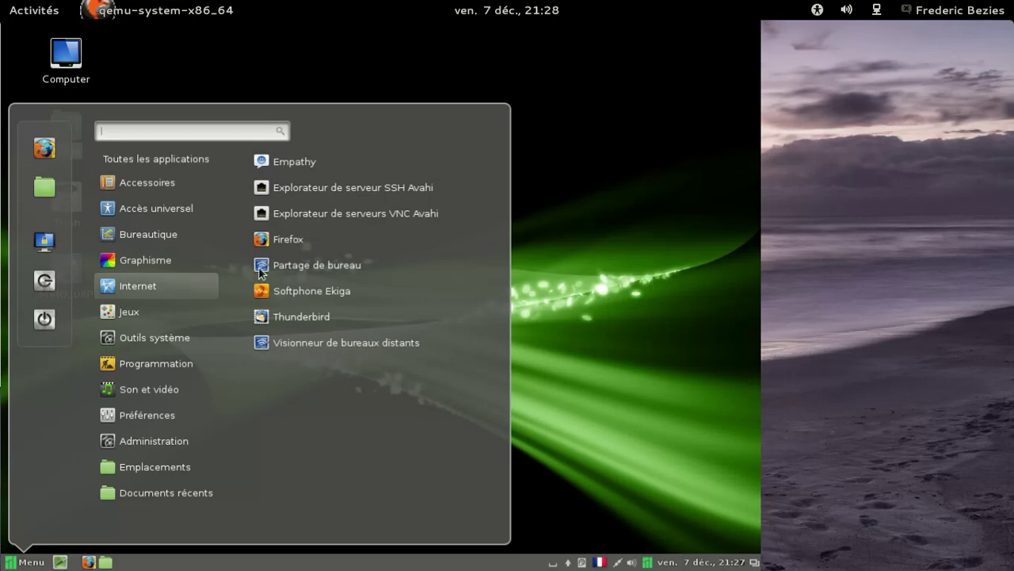
left_click(289, 238)
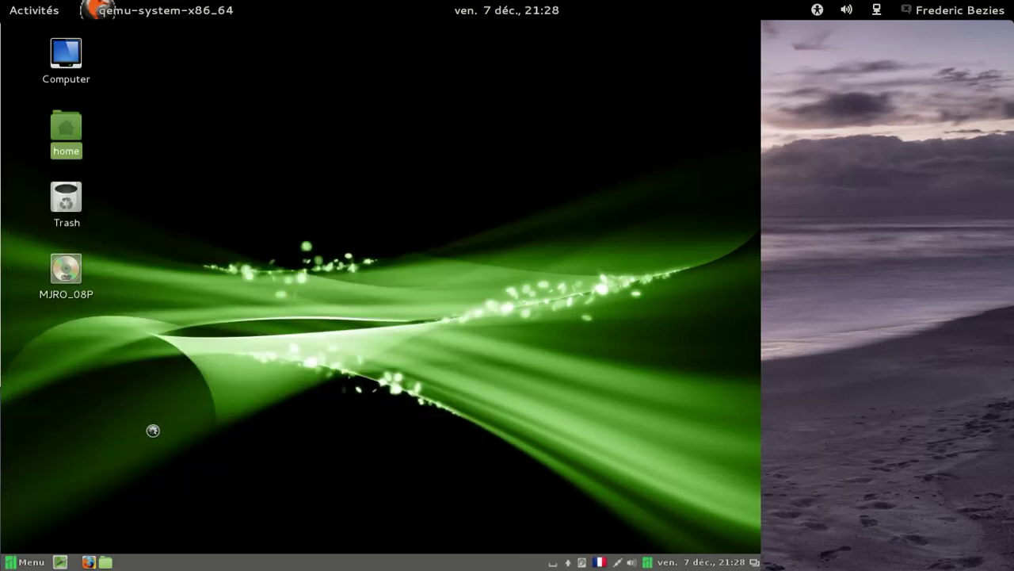
Step: Examine the applications offered under Administration, Préférences, Son et vidéo, Outils système and Jeux, and return to Firefox
left_click(30, 562)
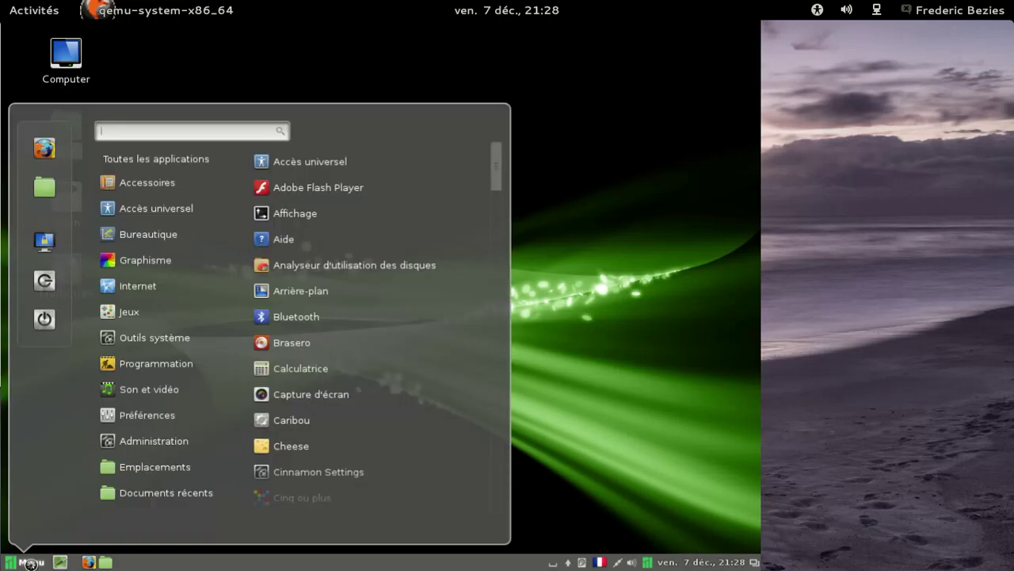
mouse_move(165, 436)
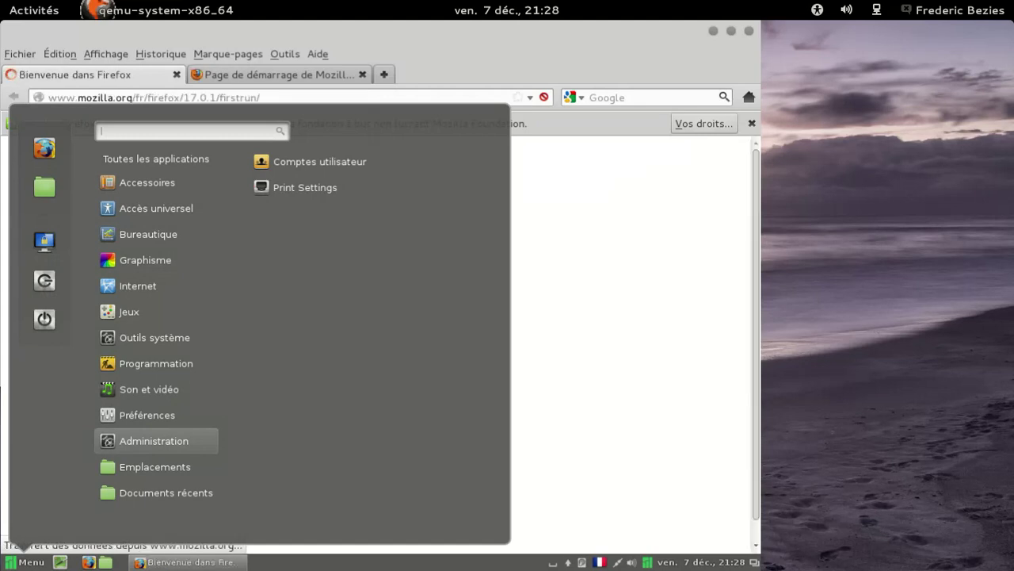
mouse_move(171, 410)
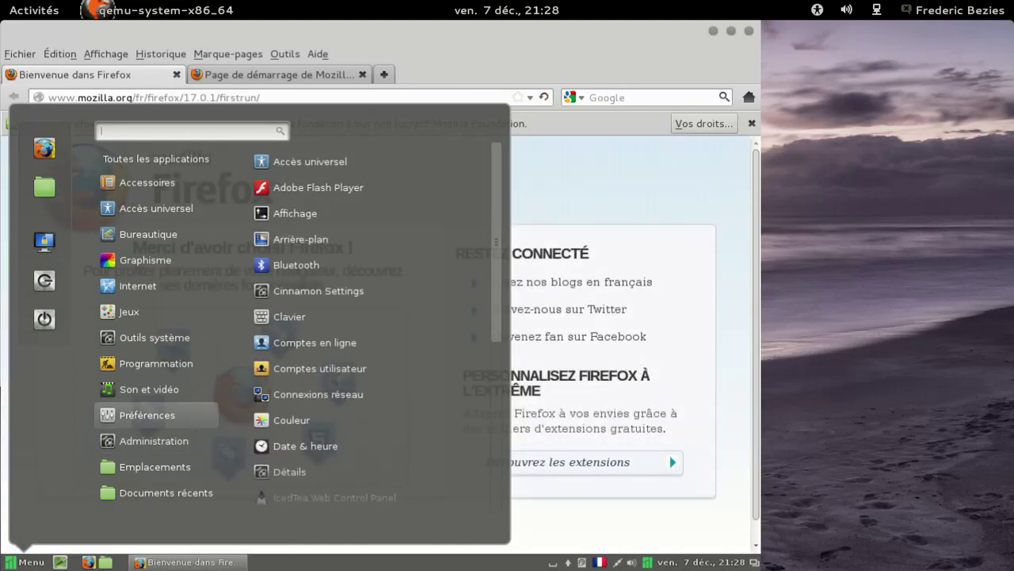
mouse_move(159, 389)
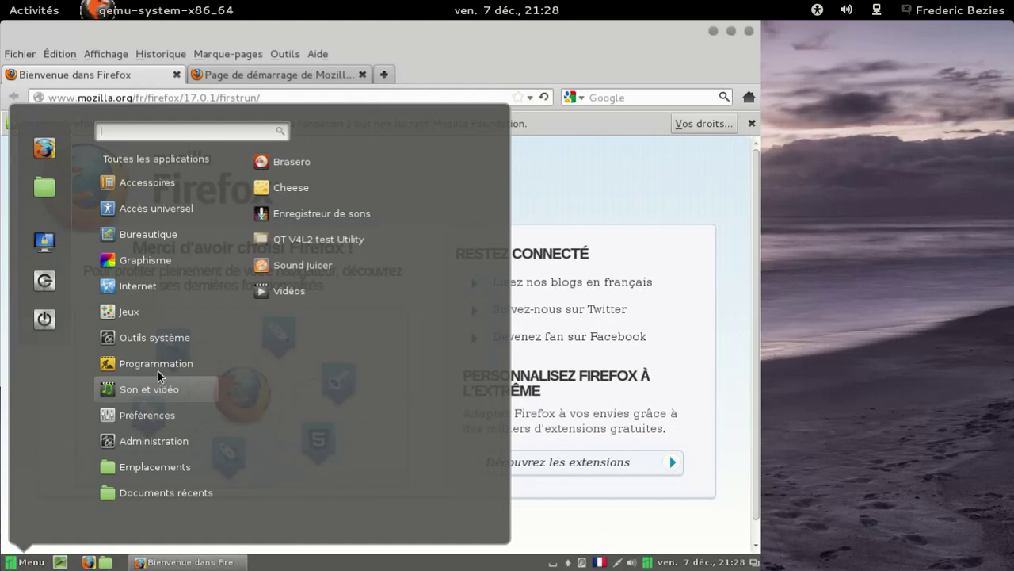
mouse_move(161, 340)
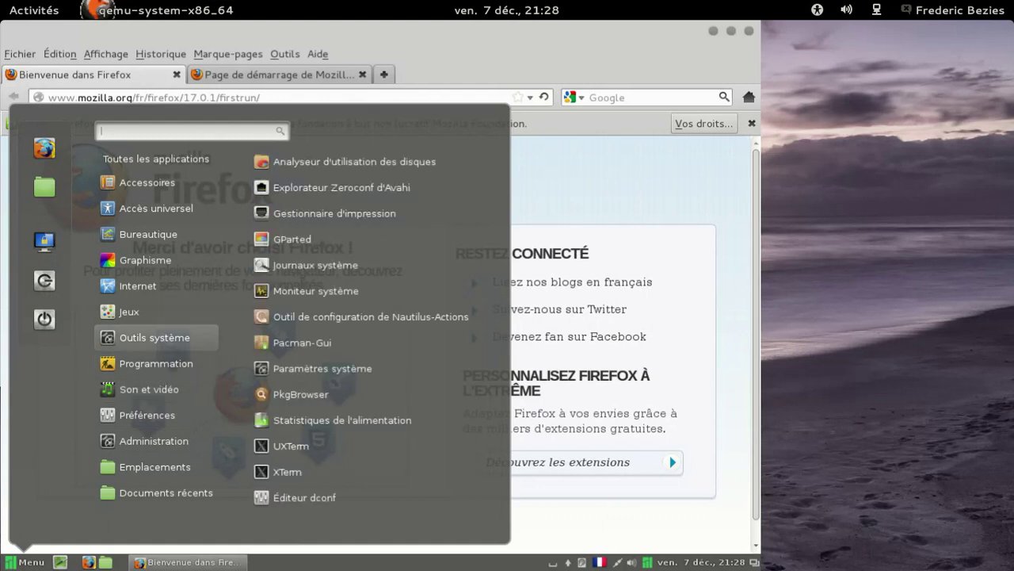
mouse_move(159, 317)
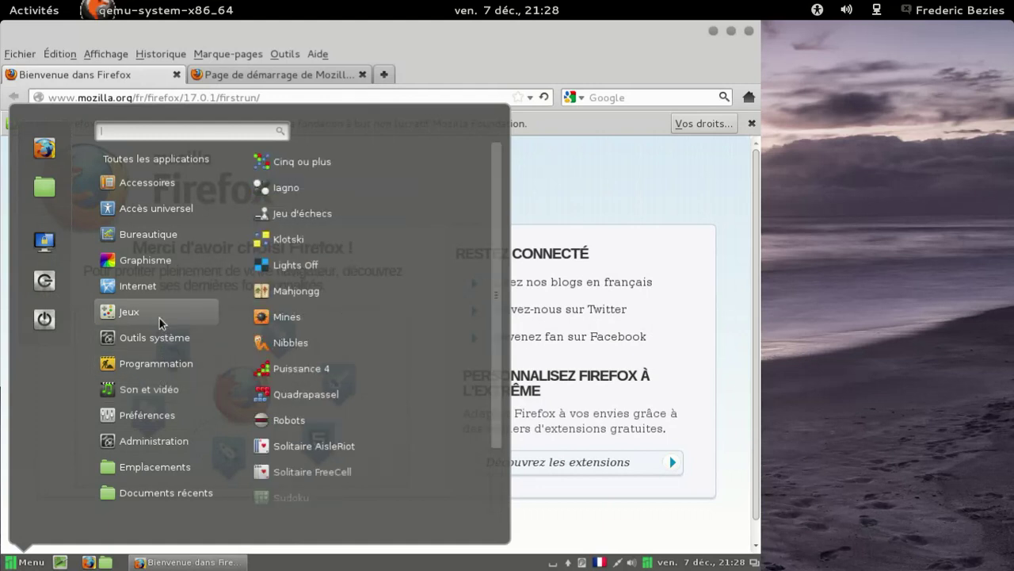
left_click(613, 156)
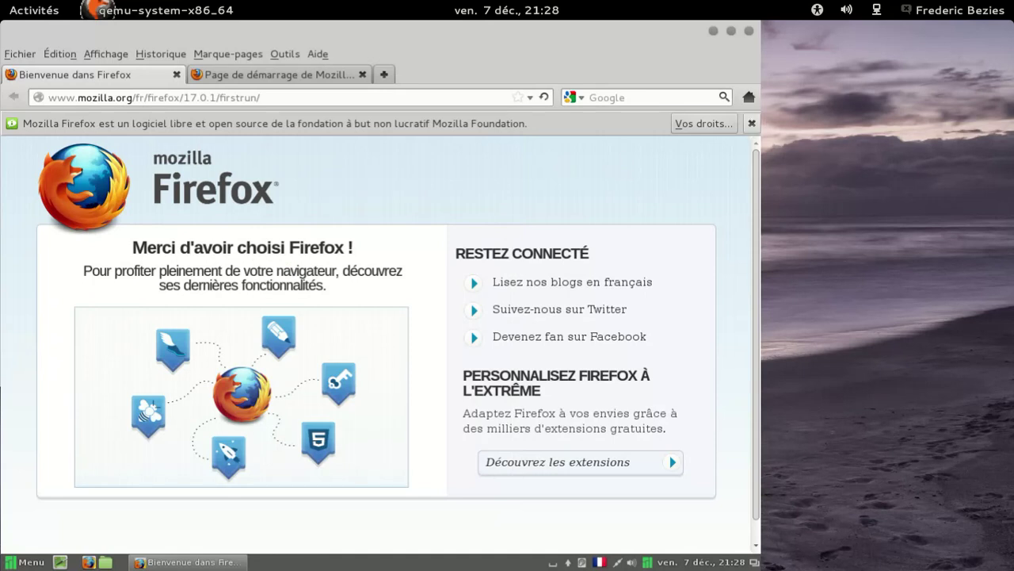
Step: Dismiss the rights notice in Firefox and close the browser along with both open tabs
left_click(752, 124)
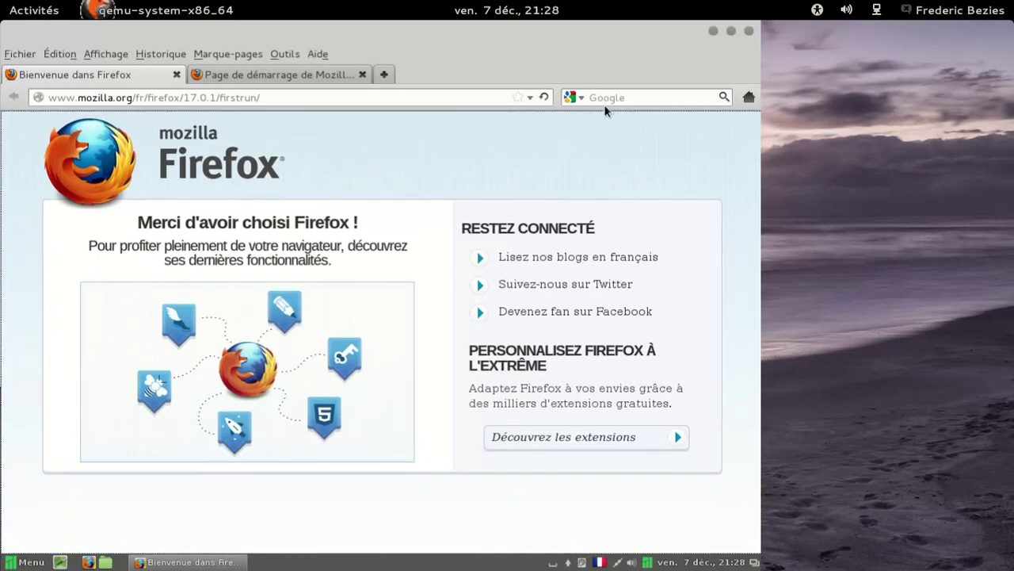
left_click(749, 30)
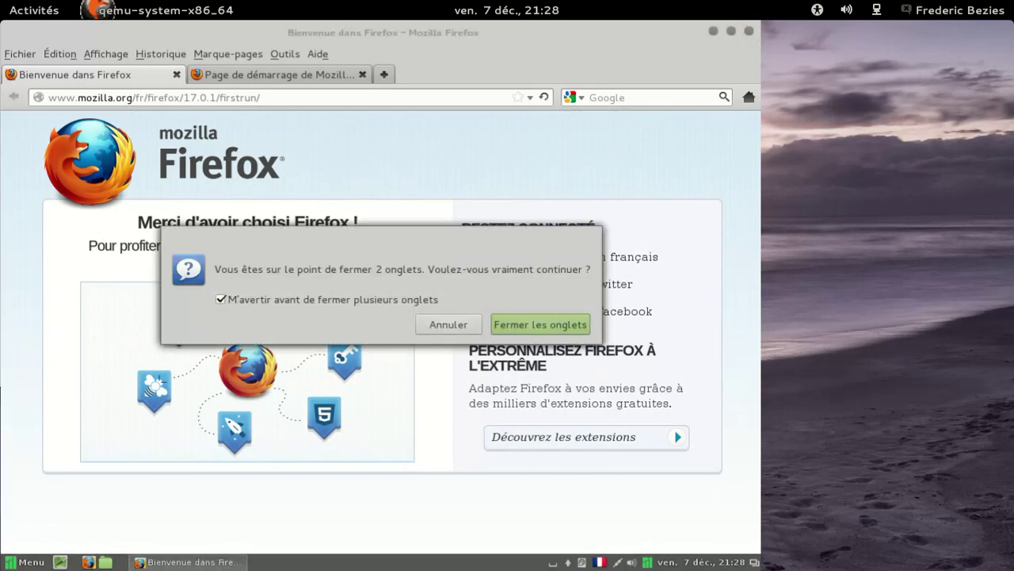
left_click(547, 333)
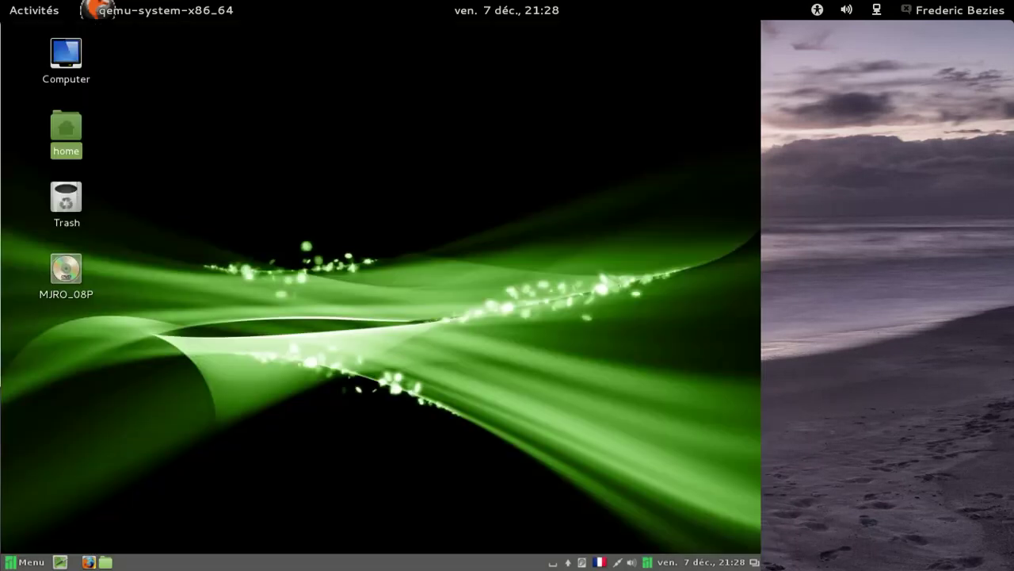
Step: Log out of the Cinnamon session and confirm the logout
left_click(31, 562)
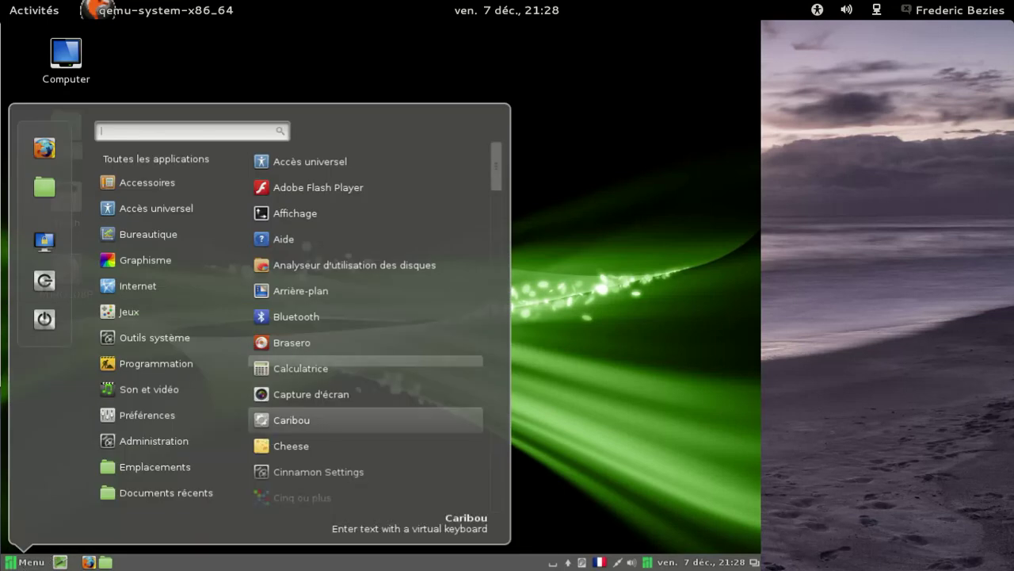
left_click(45, 280)
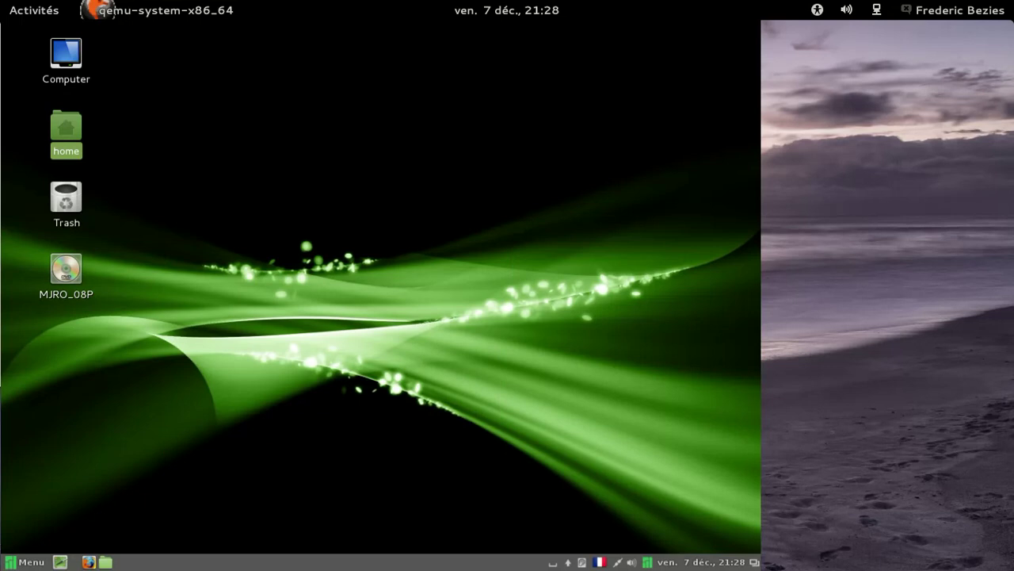
left_click(511, 346)
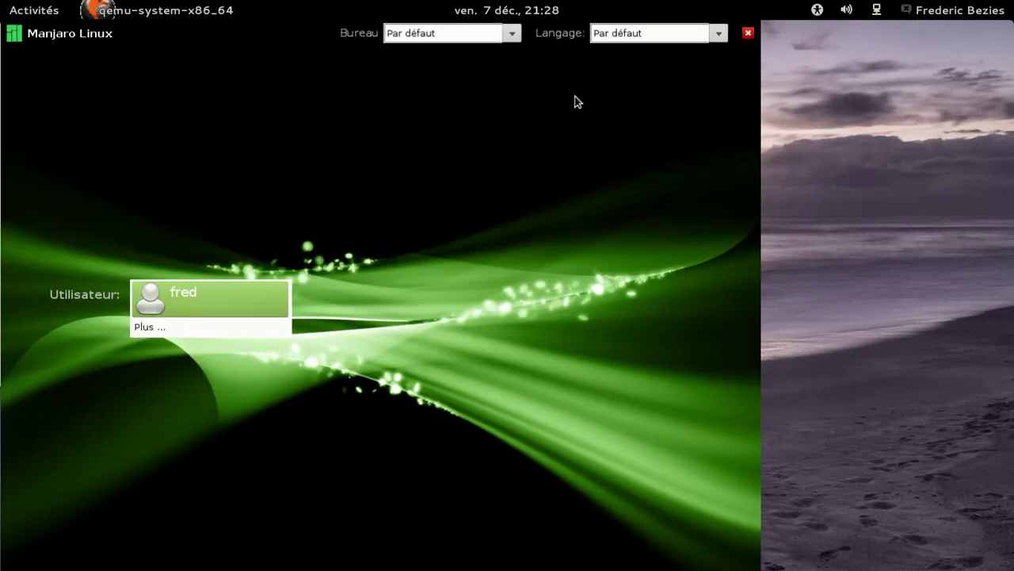
Step: Choose GNOME as the desktop session and log in to the existing user account with the account password
left_click(512, 33)
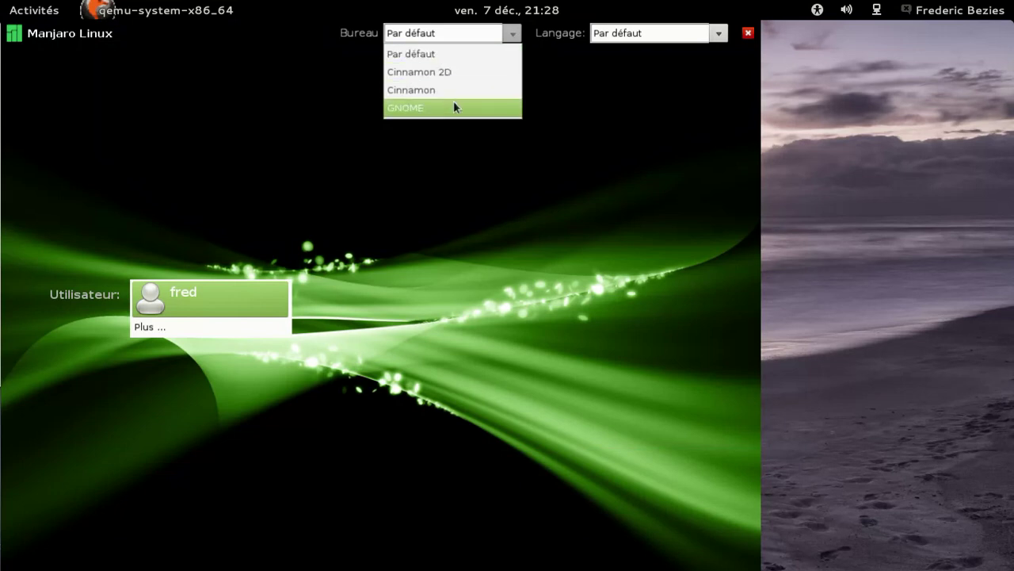
left_click(453, 103)
left_click(181, 297)
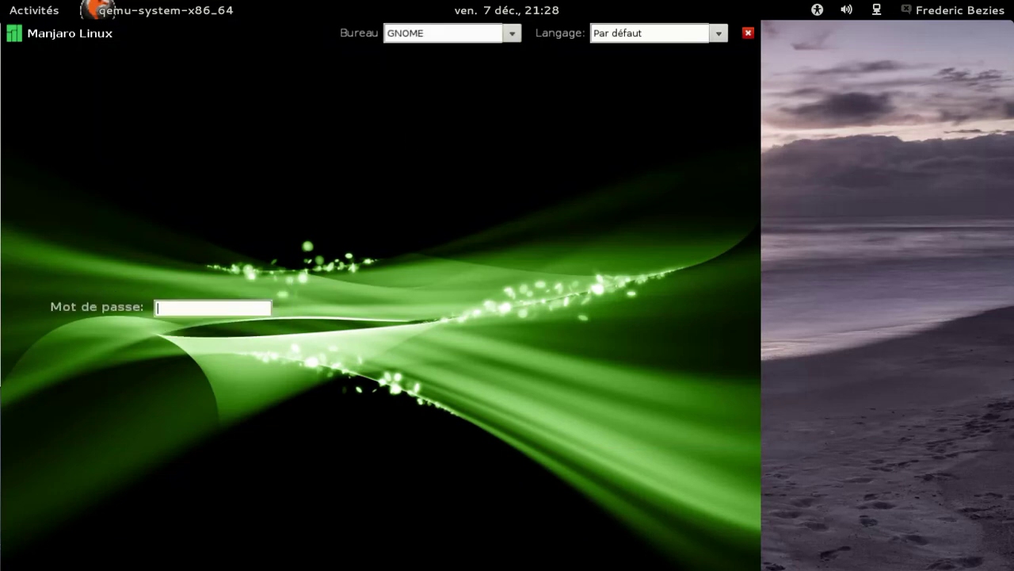
key("Return")
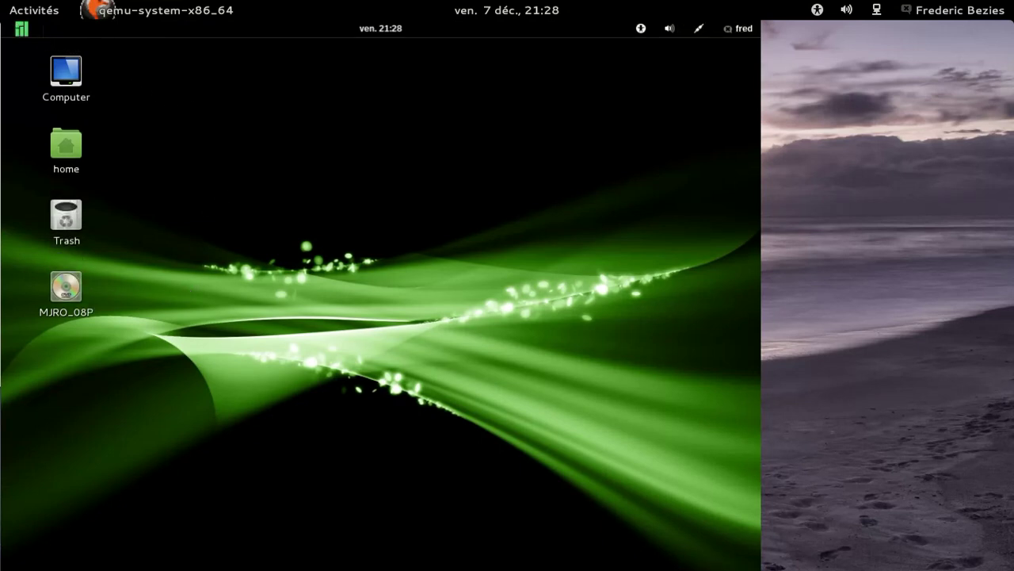
Step: Open Fichiers from the GNOME overview, view its version information and close the file manager
left_click(22, 28)
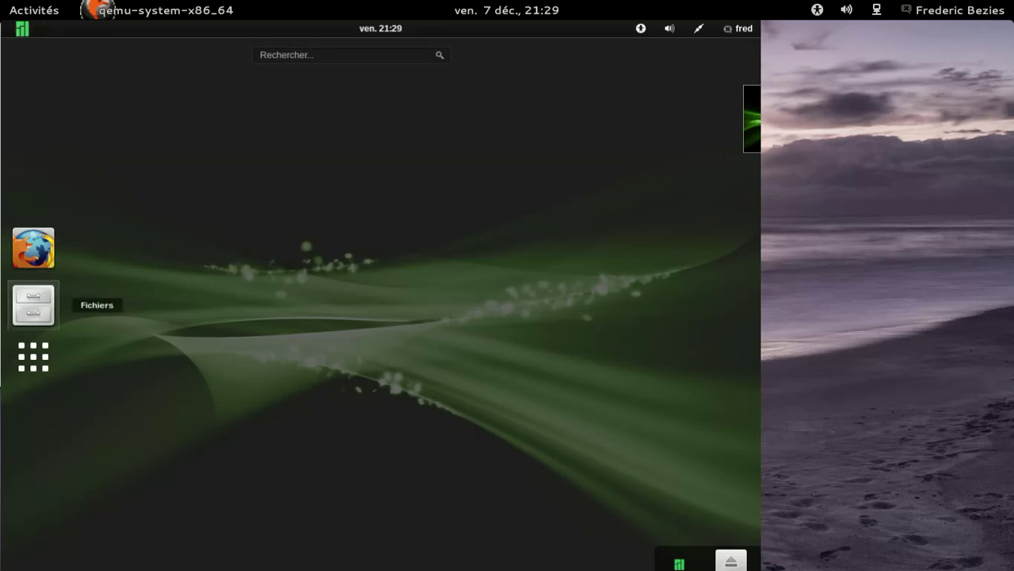
left_click(34, 305)
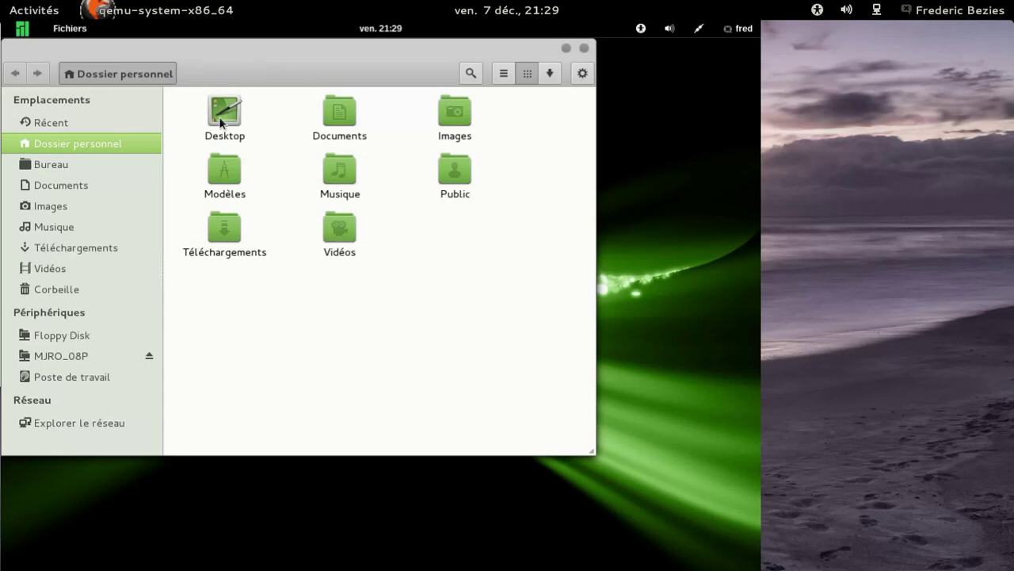
left_click(69, 29)
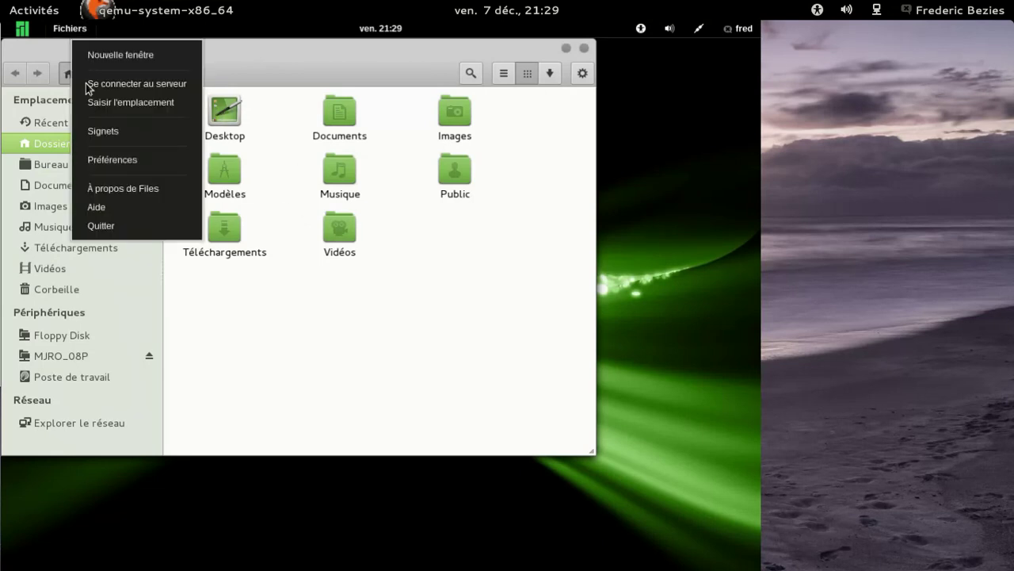
left_click(123, 187)
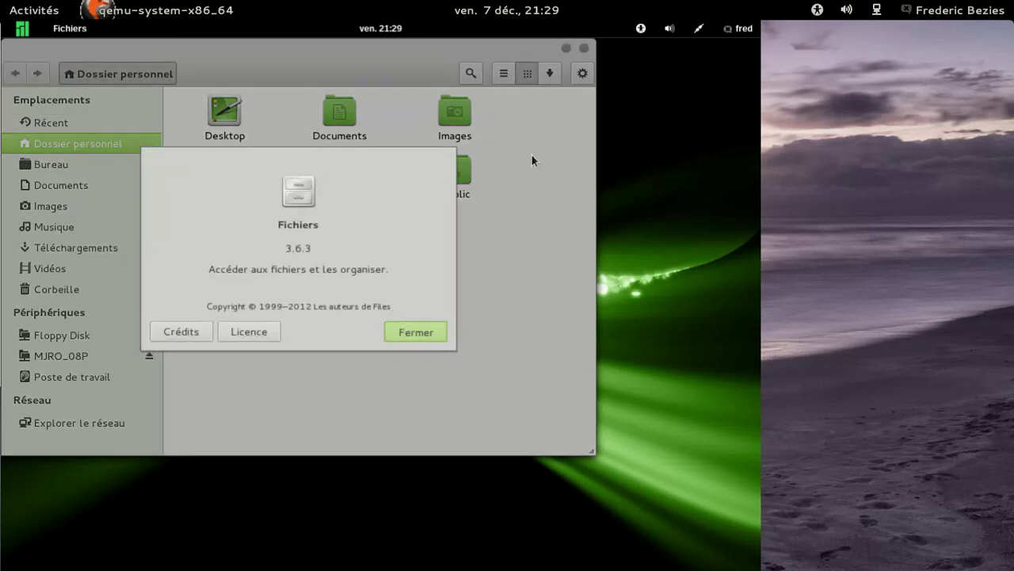
key("Escape")
left_click(584, 48)
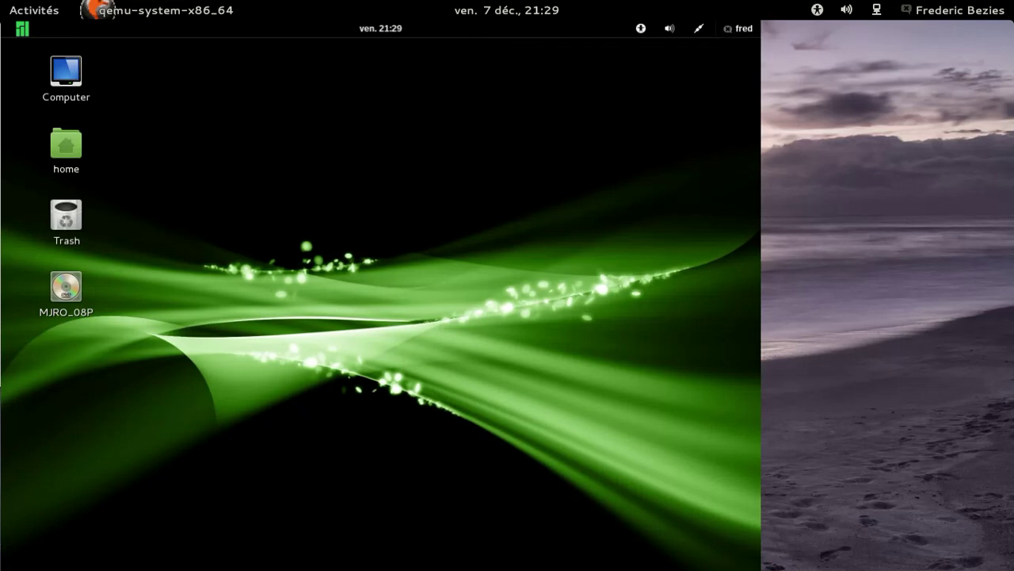
Step: Open the mouse and touchpad settings in Paramètres système and start the settings test
left_click(749, 30)
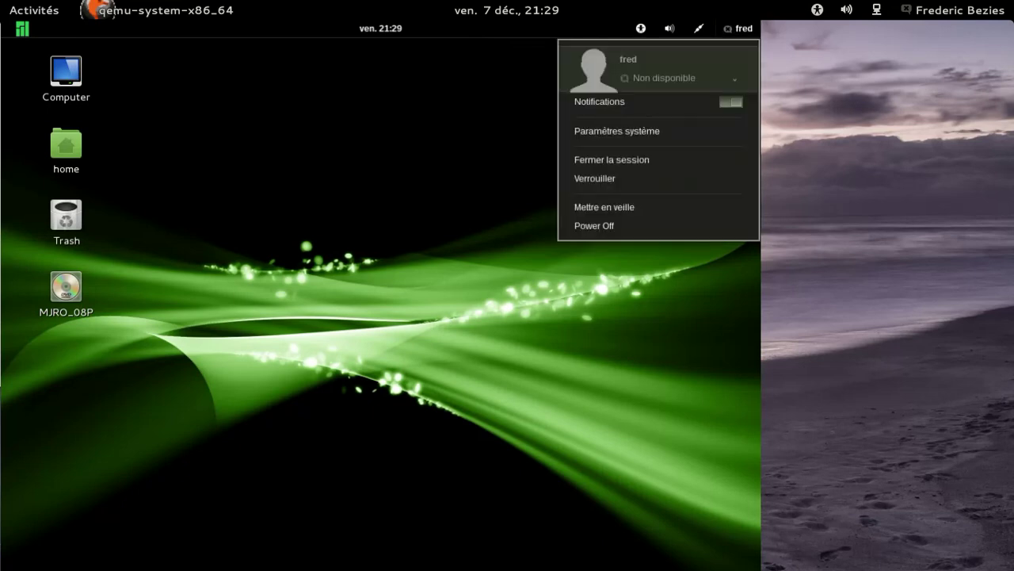
left_click(655, 135)
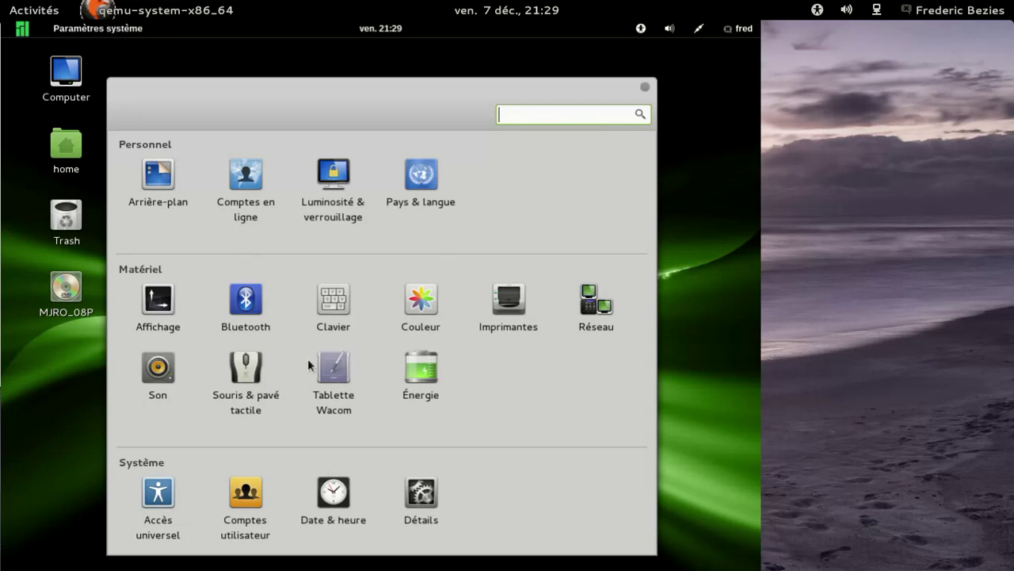
left_click(258, 378)
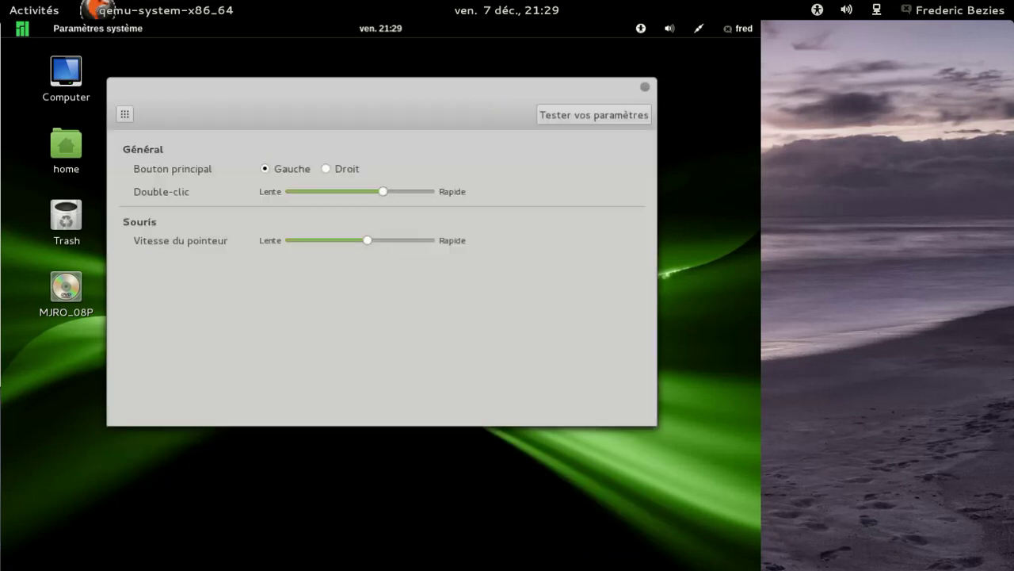
left_click(601, 115)
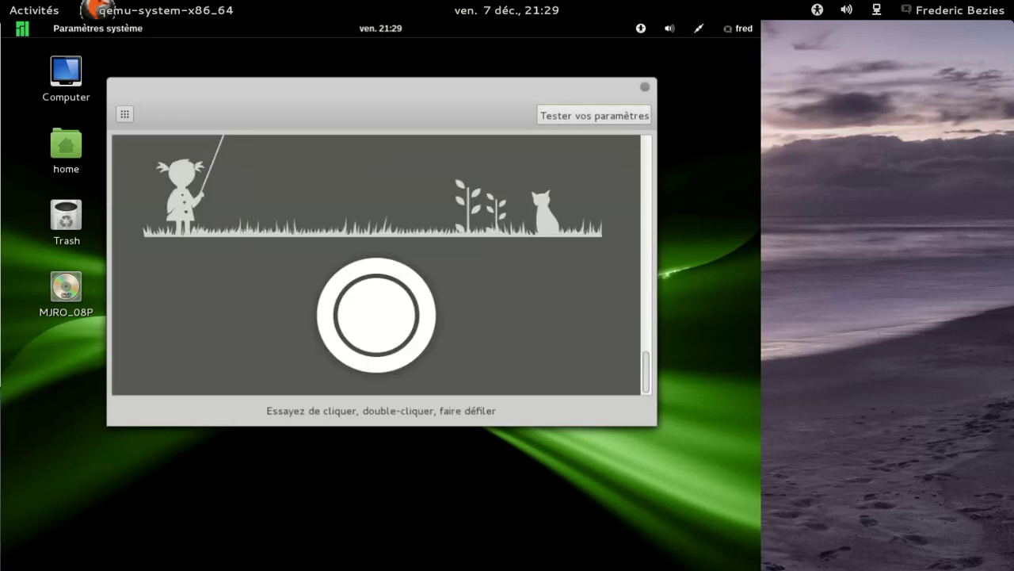
Step: Try out single, double and rapid multiple mouse clicks on the circular target in the test area
left_click(391, 317)
double_click(380, 324)
left_click(381, 324)
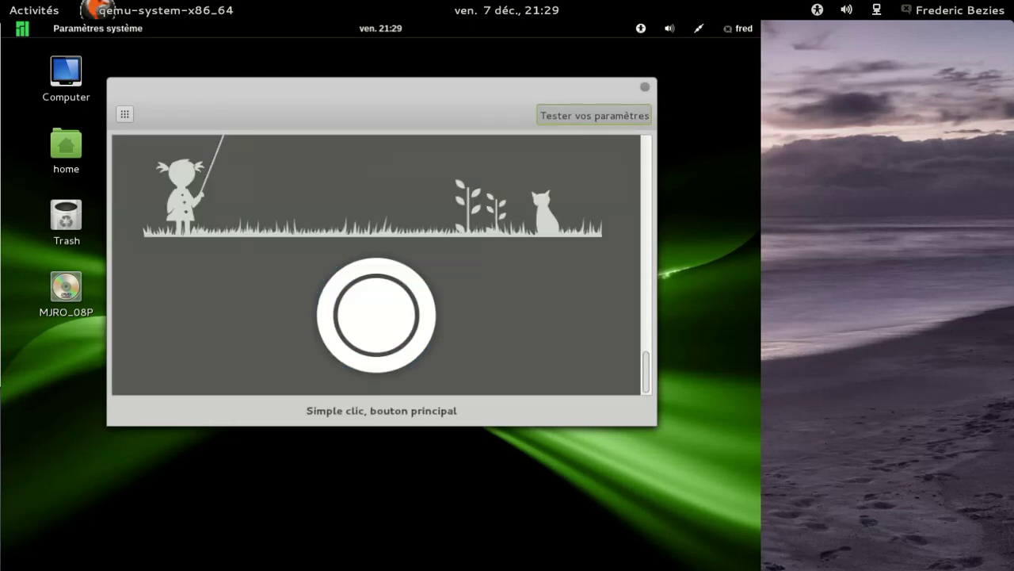
double_click(380, 323)
double_click(381, 324)
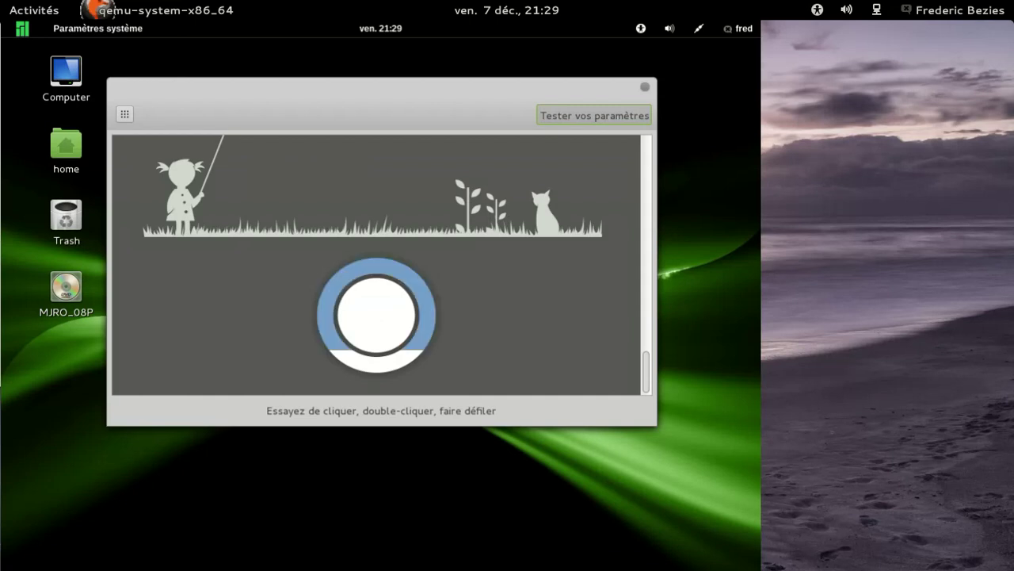
double_click(381, 323)
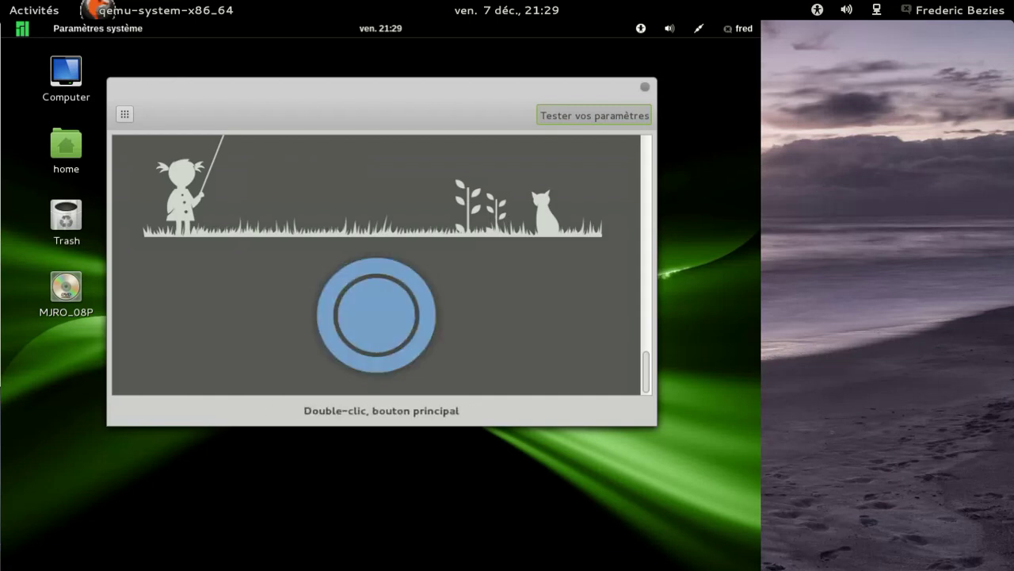
double_click(376, 314)
triple_click(377, 315)
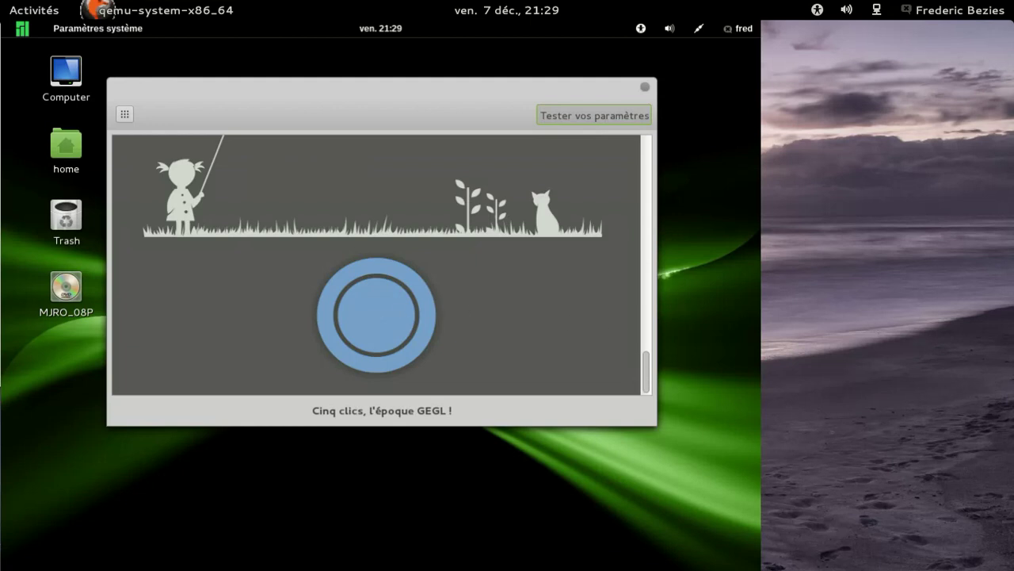
Step: Test scrolling between the circular target and the kite drawing, and try further multiple clicks on the target
left_click_drag(649, 371, 598, 420)
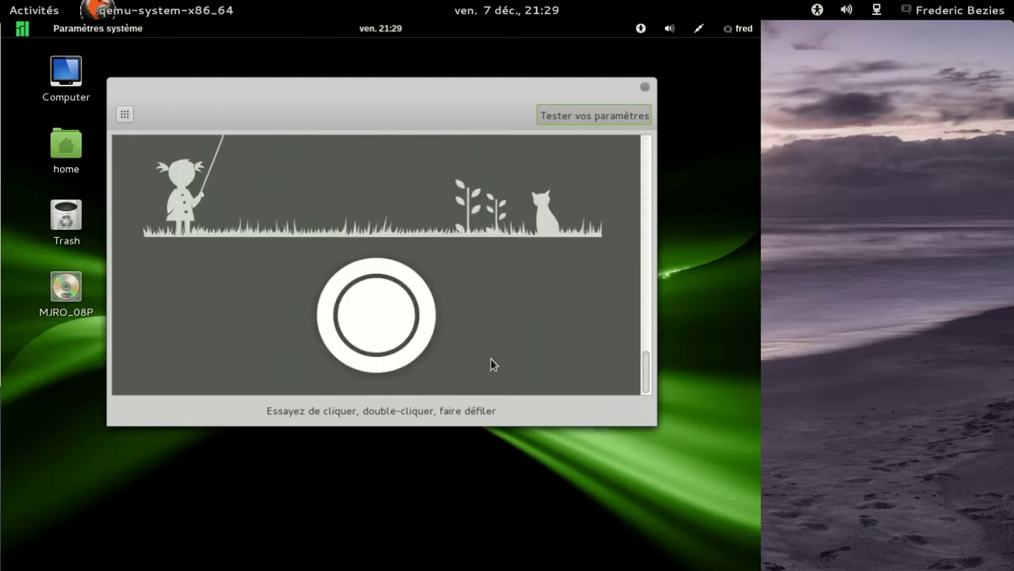
double_click(388, 316)
scroll(643, 368, "up", 10)
scroll(376, 265, "down", 6)
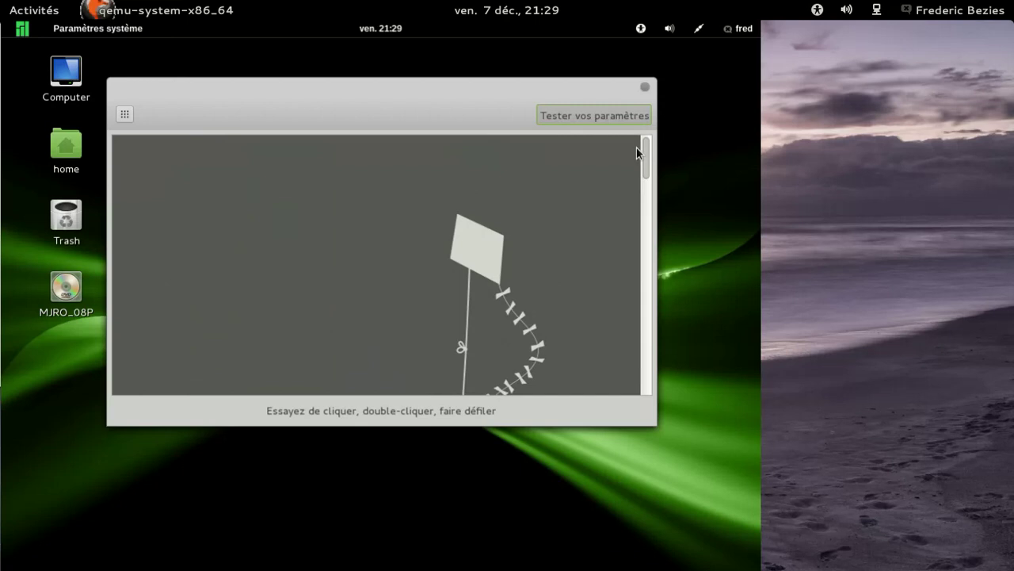
scroll(376, 265, "down", 4)
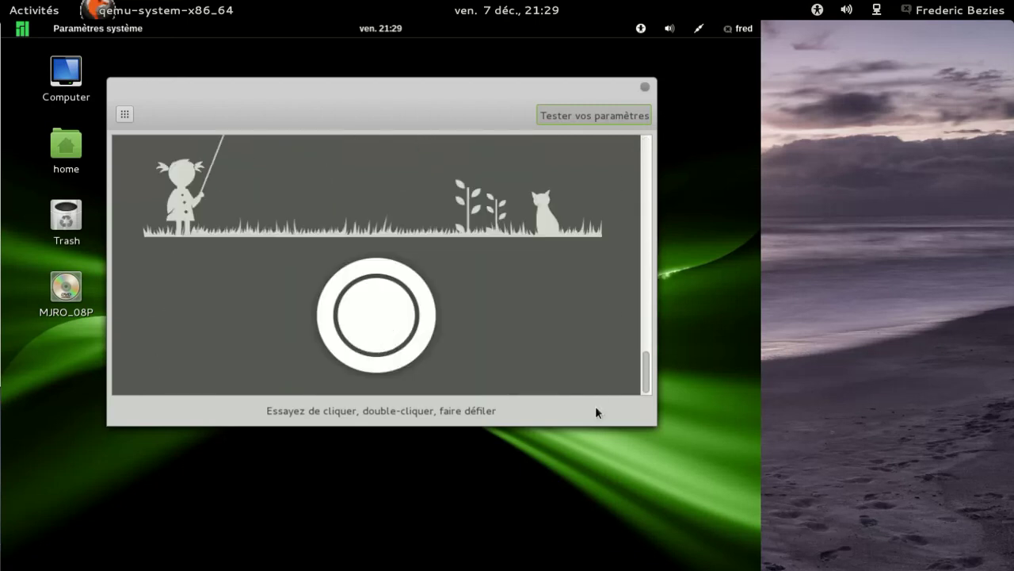
left_click(389, 324)
left_click(389, 325)
triple_click(389, 325)
left_click_drag(649, 368, 645, 155)
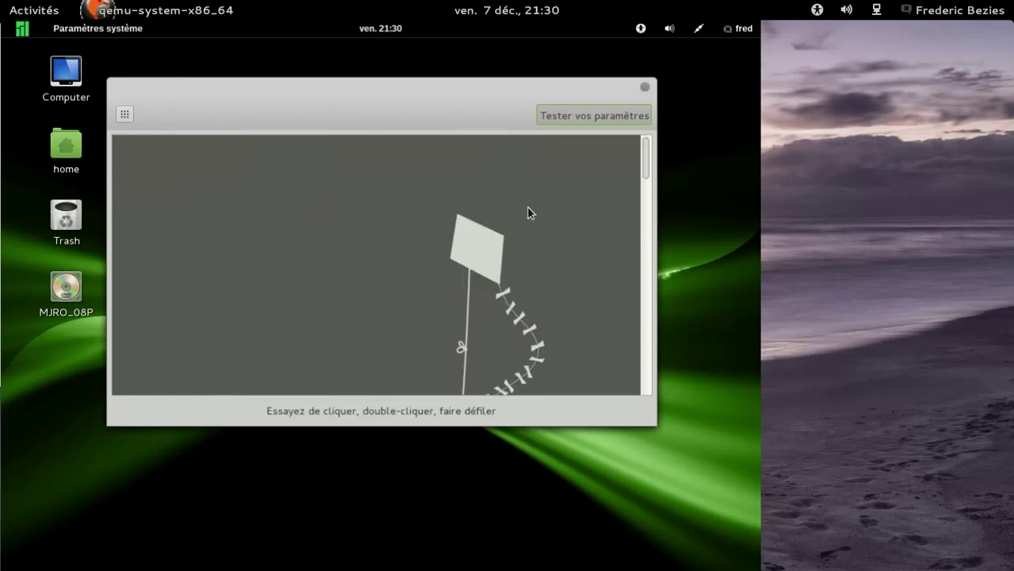
Step: Return to the settings overview, view the system summary under Détails and close the system settings
left_click(124, 114)
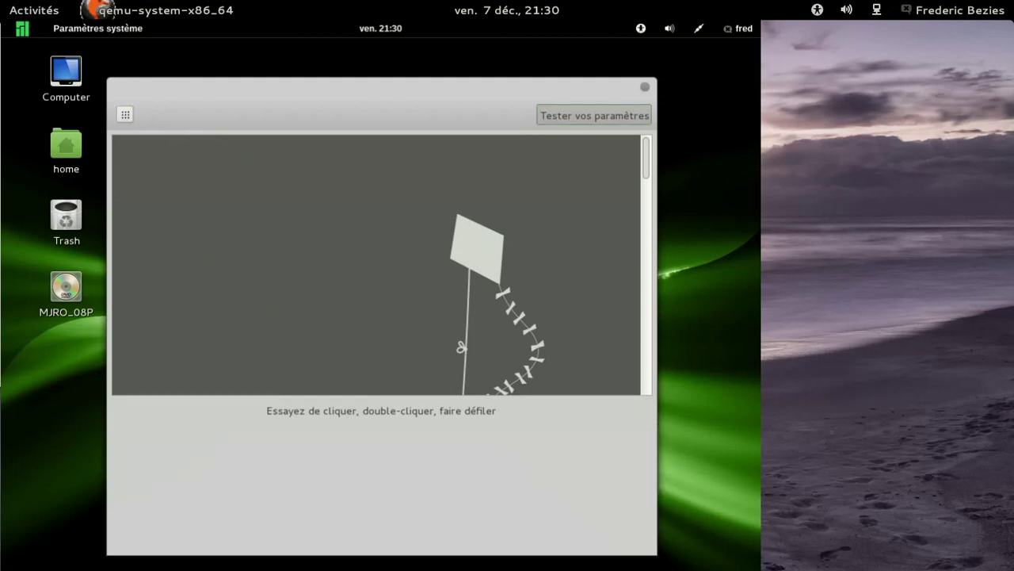
left_click(420, 500)
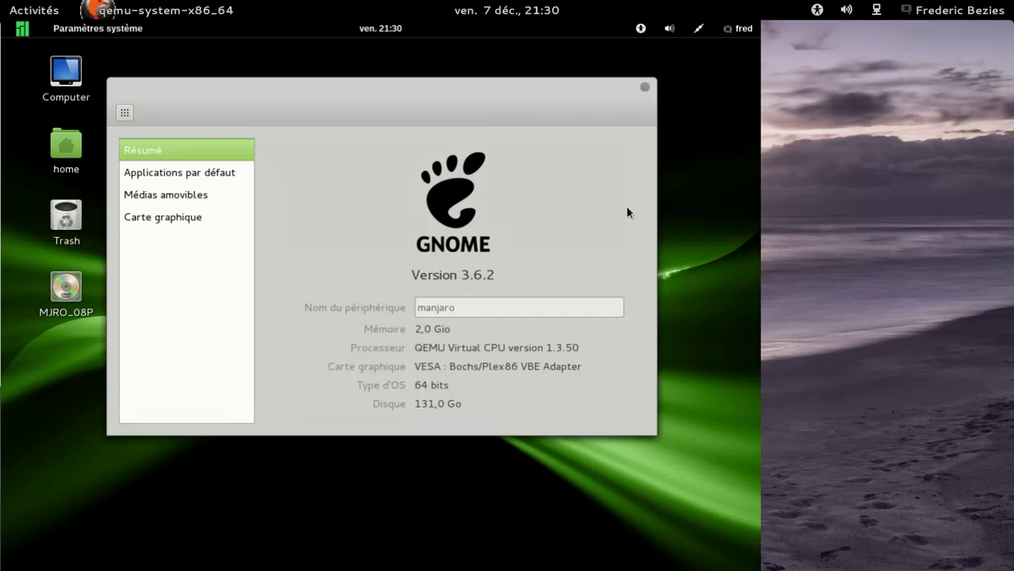
left_click(644, 86)
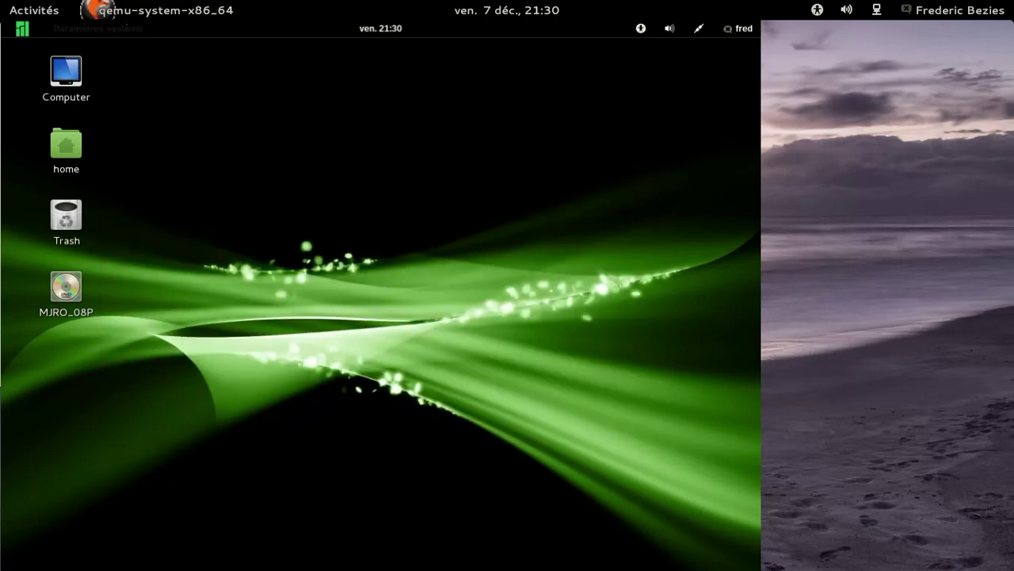
Step: Power off the virtual machine from the GNOME session and confirm the shutdown
left_click(740, 27)
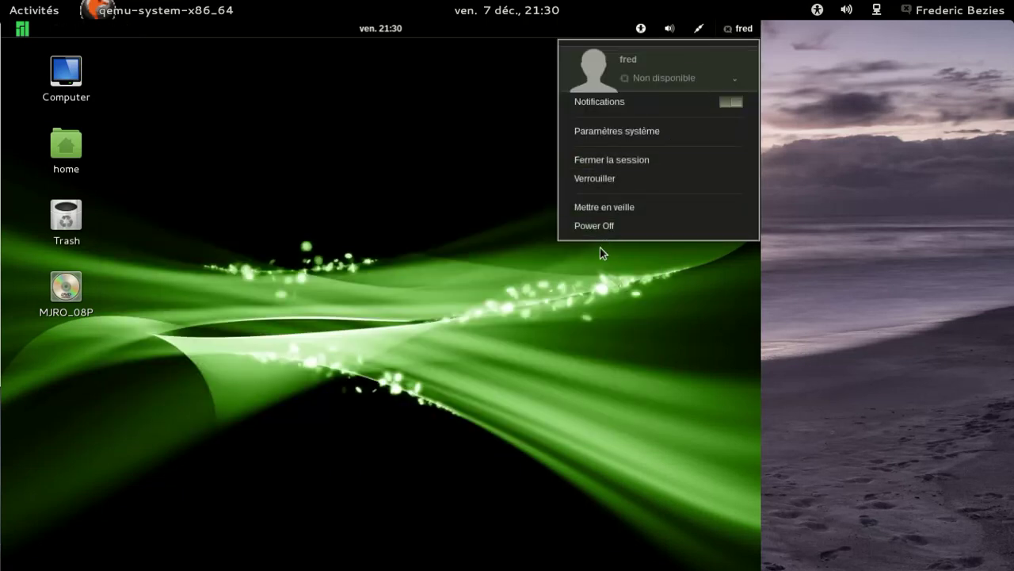
left_click(611, 228)
left_click(521, 349)
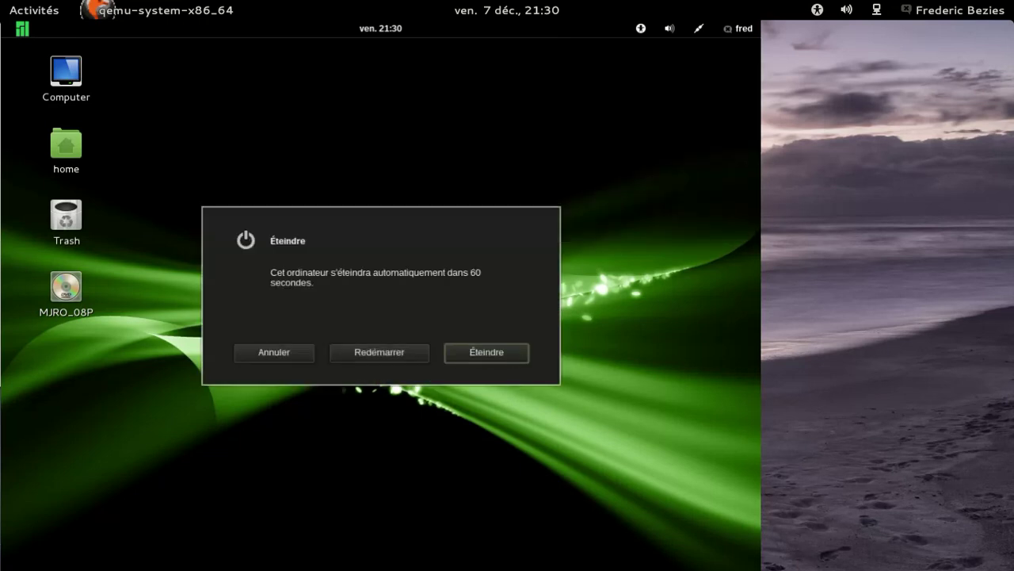
left_click(504, 357)
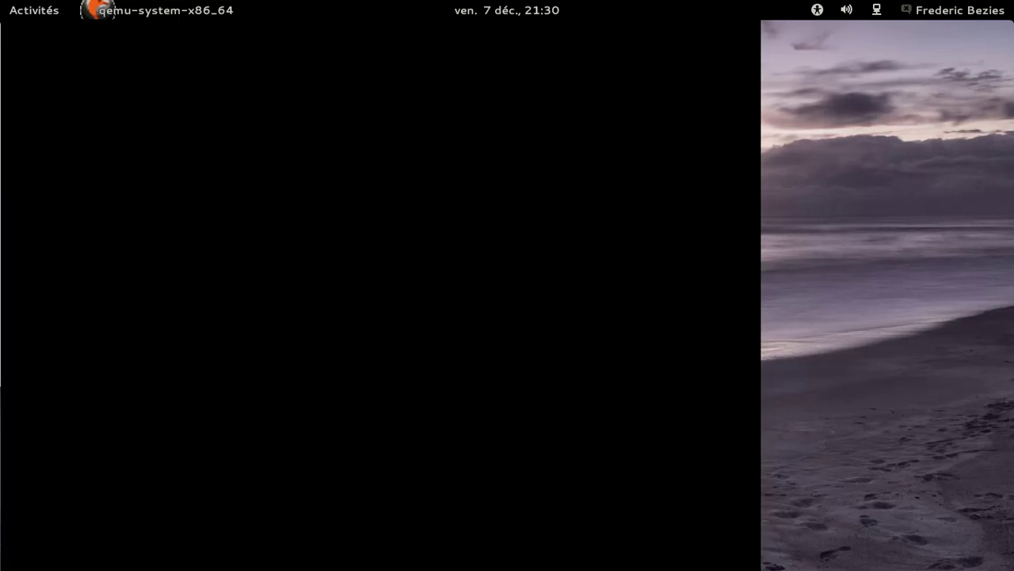